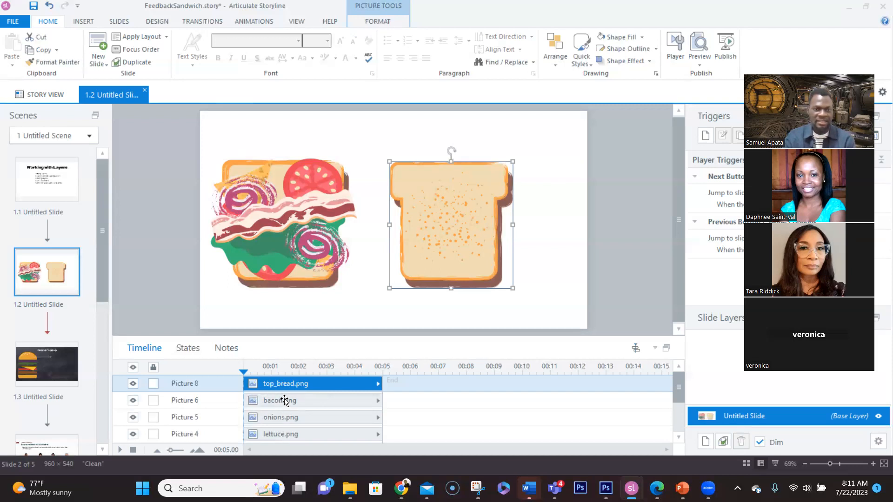
Step: Try moving the bacon picture onto the separate bread slice, undo the move, and toggle the bacon's visibility off and on
left_click(281, 400)
left_click(281, 419)
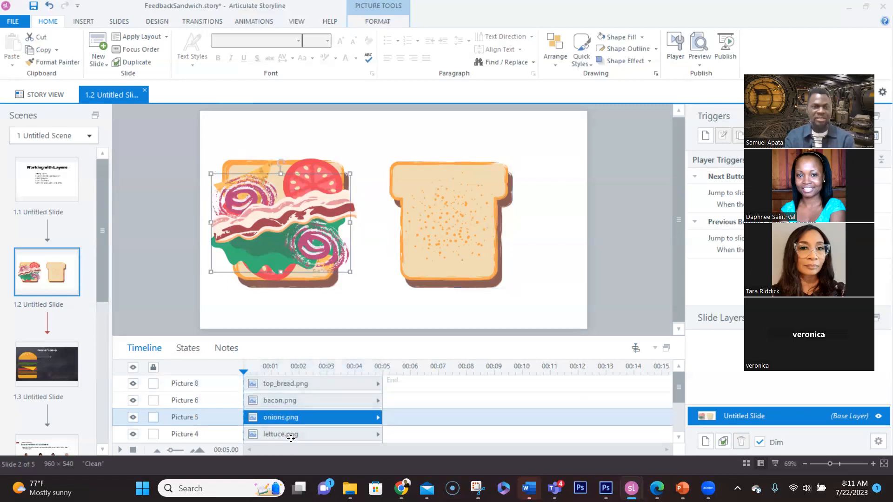
left_click(289, 436)
left_click_drag(276, 220, 437, 200)
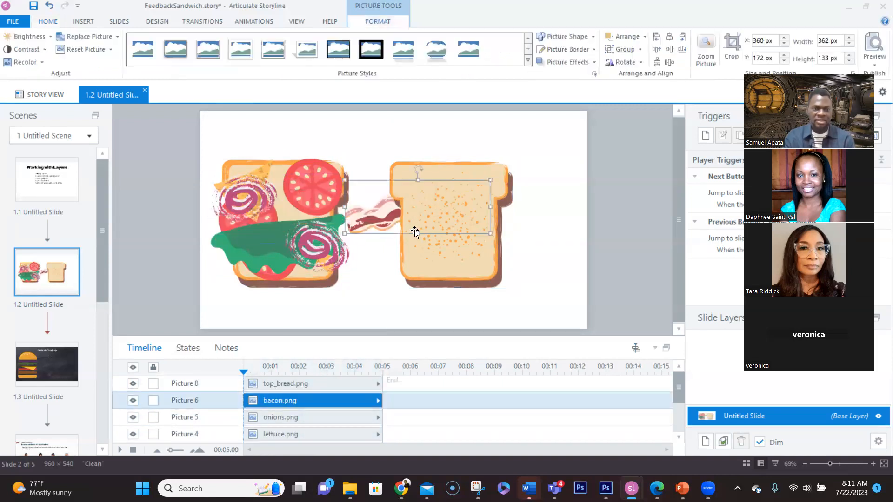
key("ctrl+z")
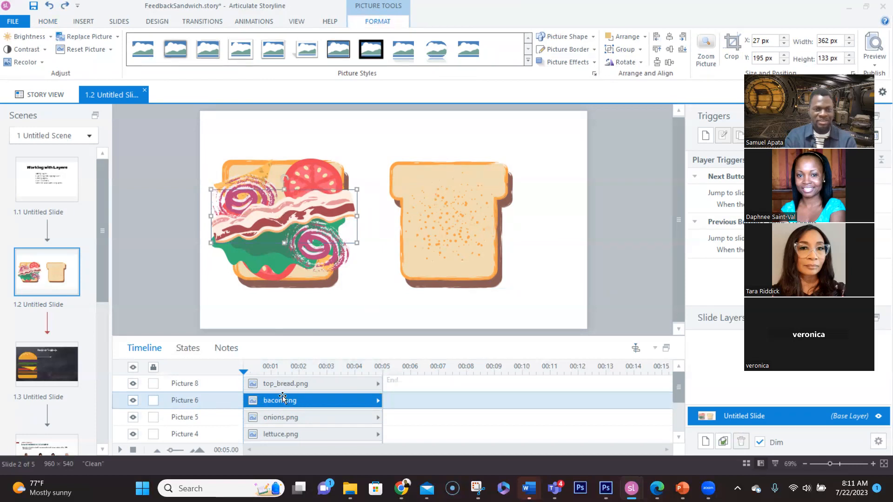
left_click(130, 401)
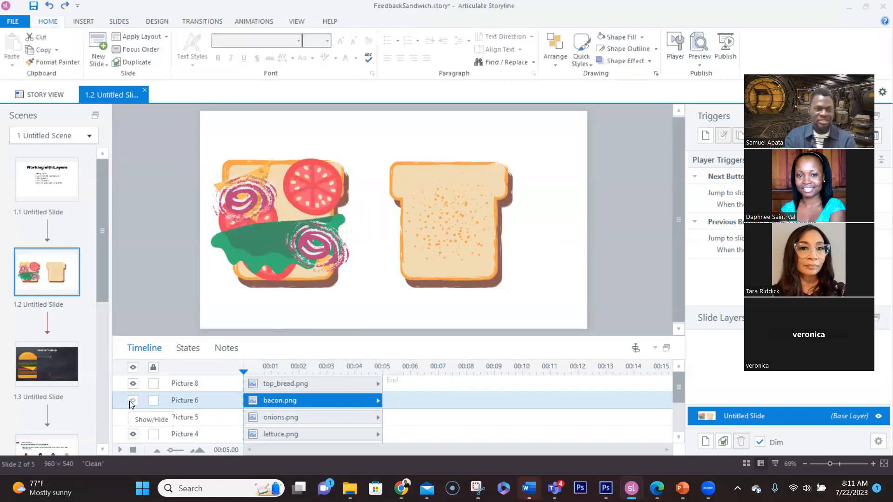
left_click(132, 401)
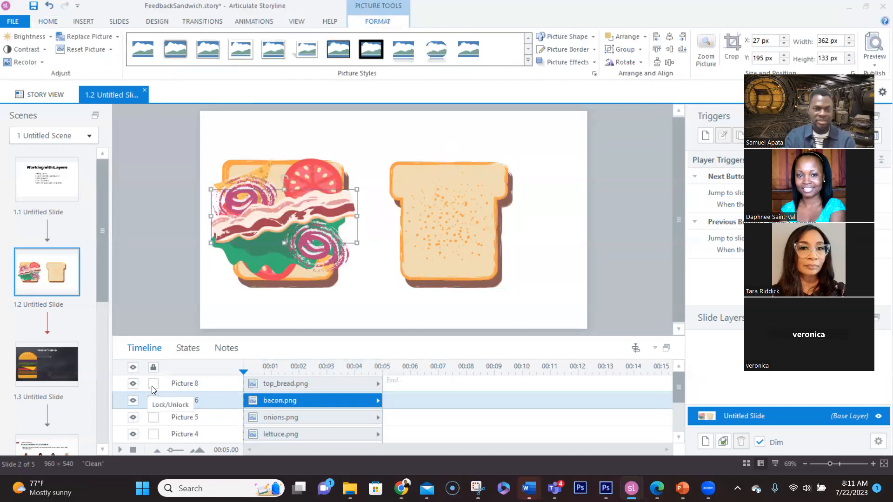
Step: Lock the top bread picture, try to move it while locked, and unlock it again
left_click(489, 253)
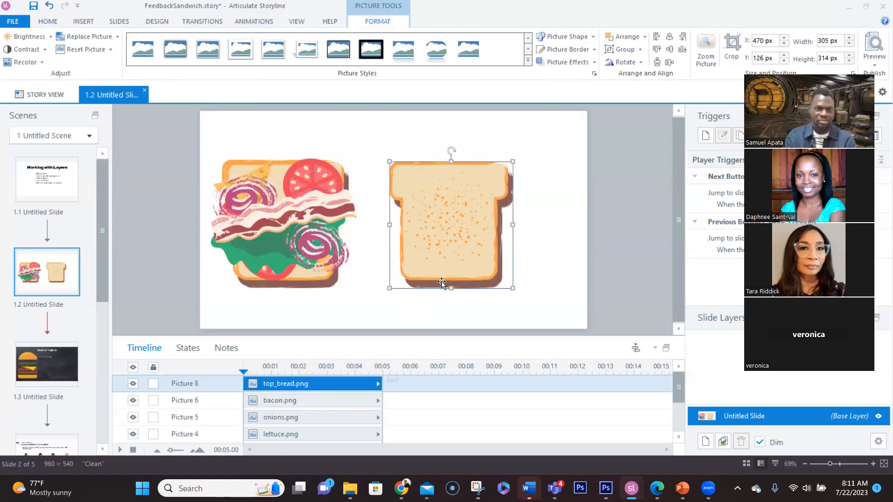
left_click(154, 383)
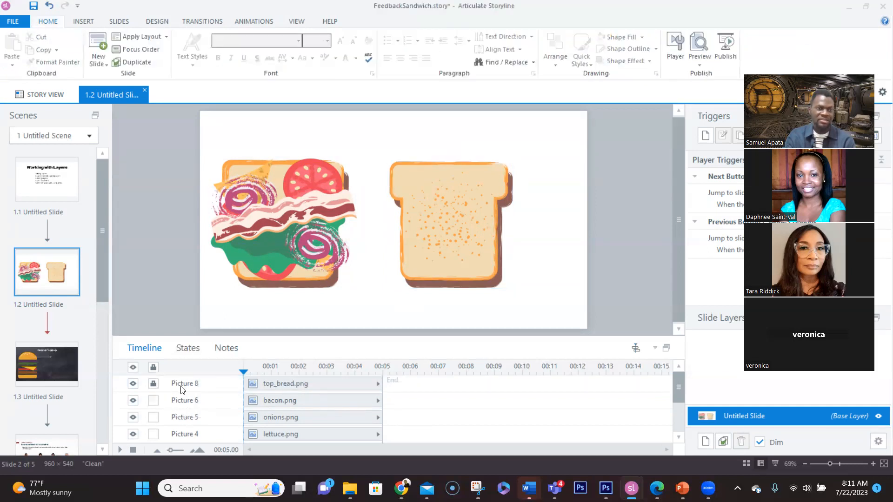
left_click_drag(451, 198, 384, 240)
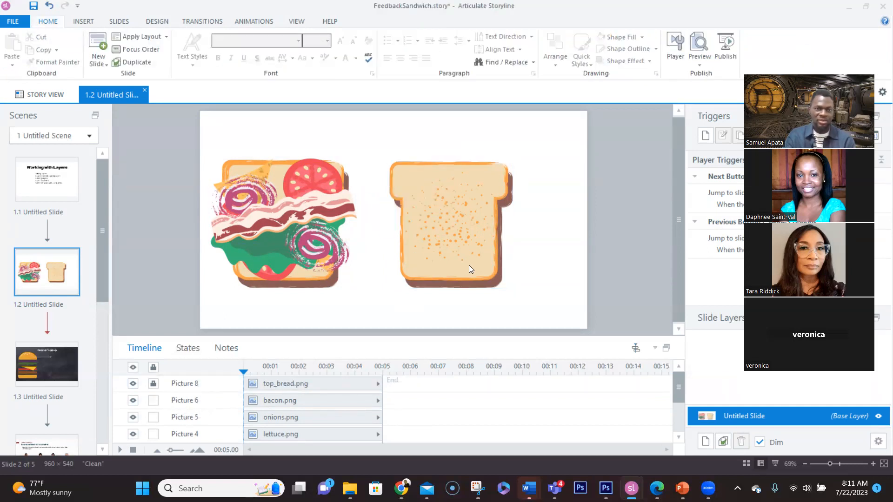
left_click(154, 386)
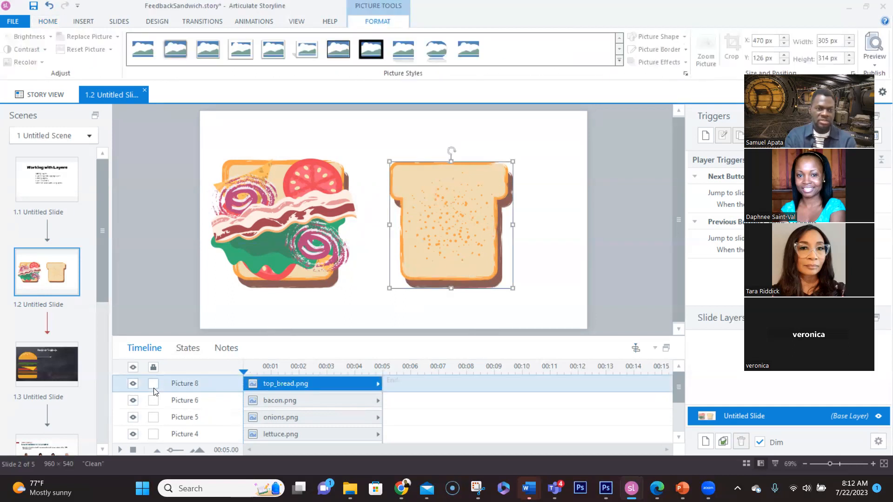
left_click(172, 288)
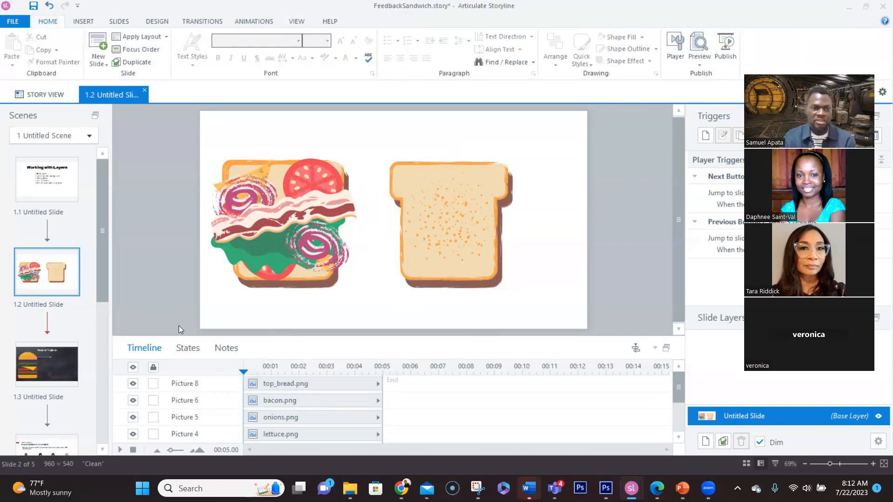
Step: Lock and unlock all objects on the slide's timeline, and hide and show them all
left_click(153, 367)
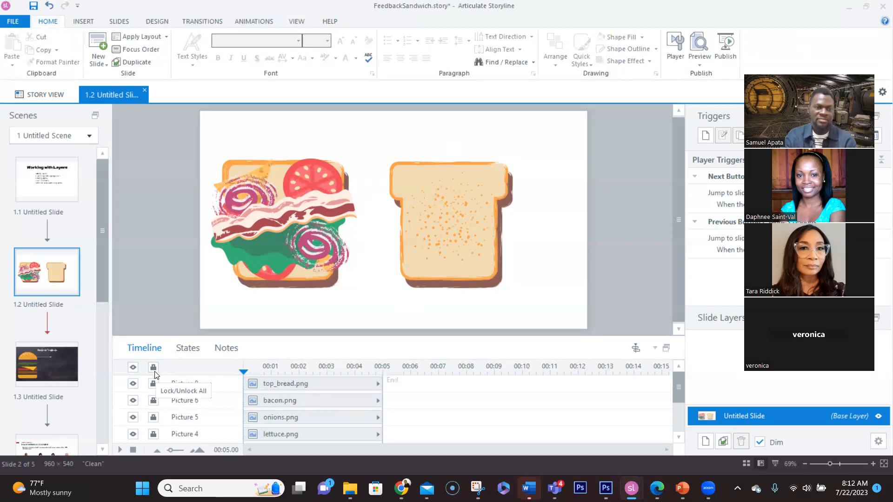
left_click(154, 370)
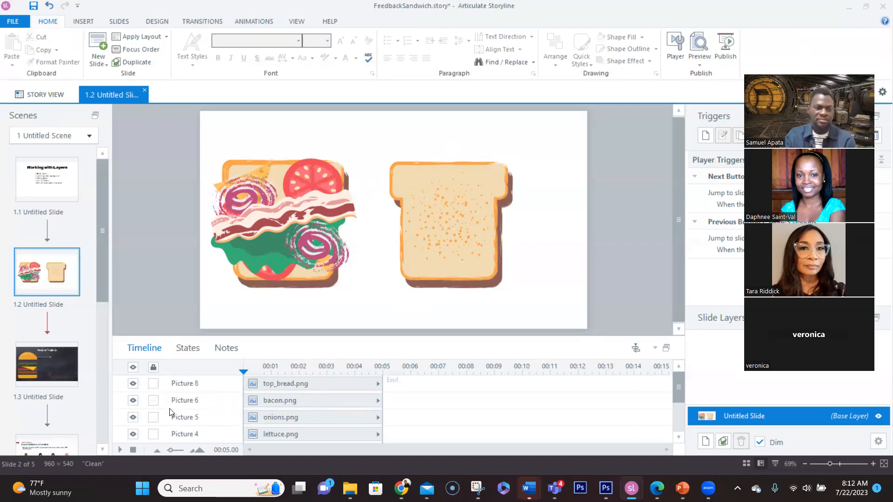
left_click(132, 368)
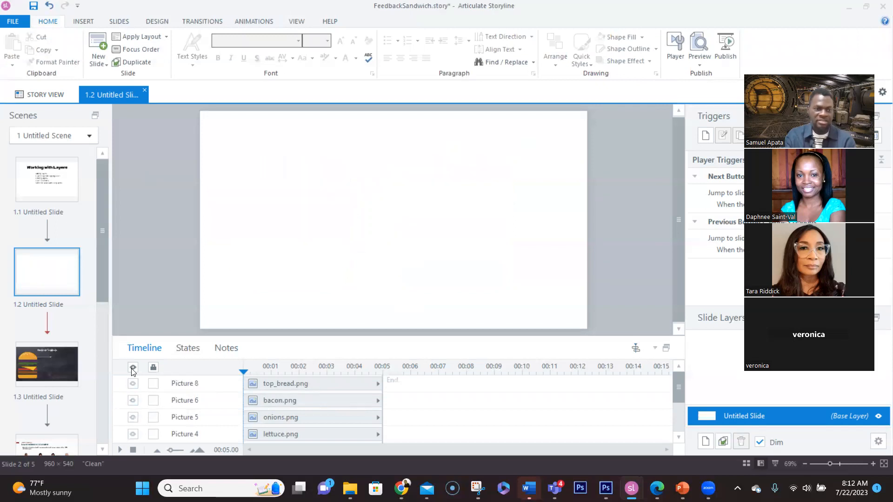
left_click(132, 368)
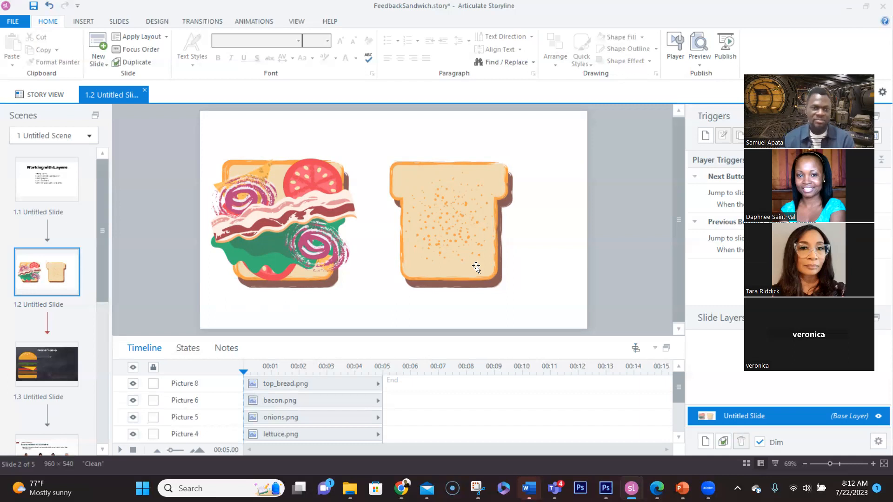
Step: Move the top bread picture on slide 1.2 over the sandwich fillings, at about X 64 px and Y 120 px
left_click(453, 259)
left_click_drag(470, 256, 364, 257)
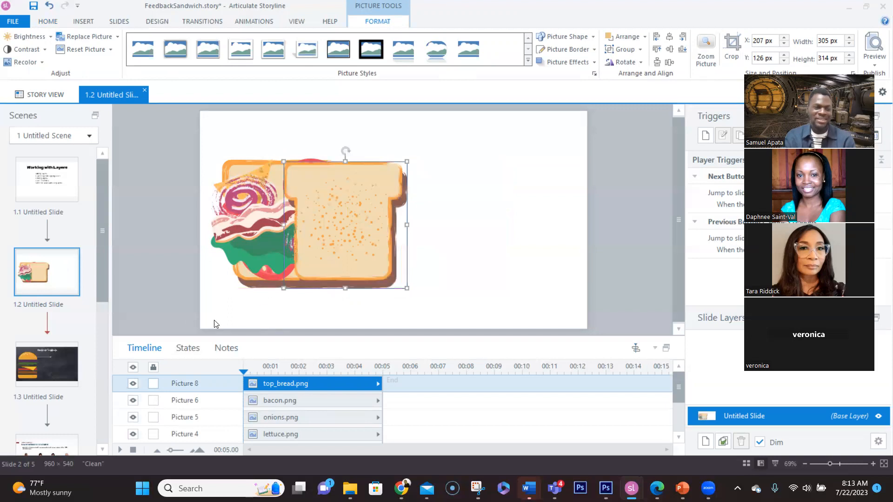
left_click(48, 370)
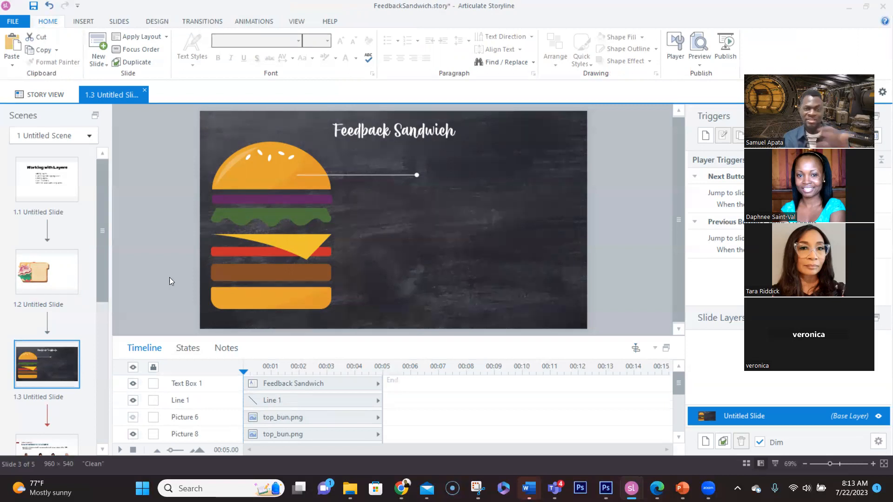
left_click(38, 282)
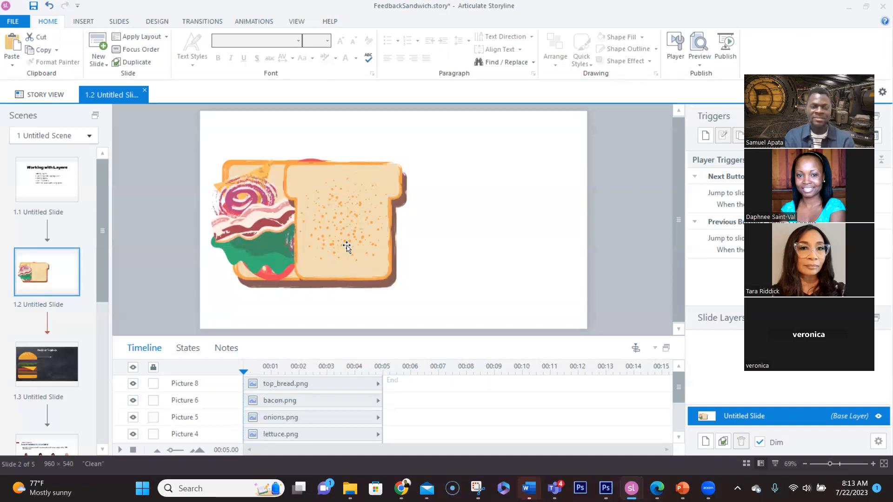
left_click(346, 247)
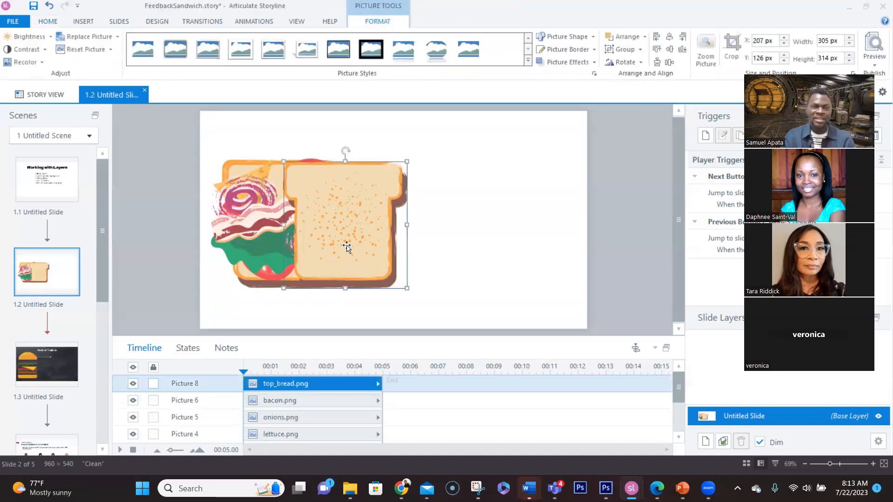
left_click_drag(347, 247, 290, 243)
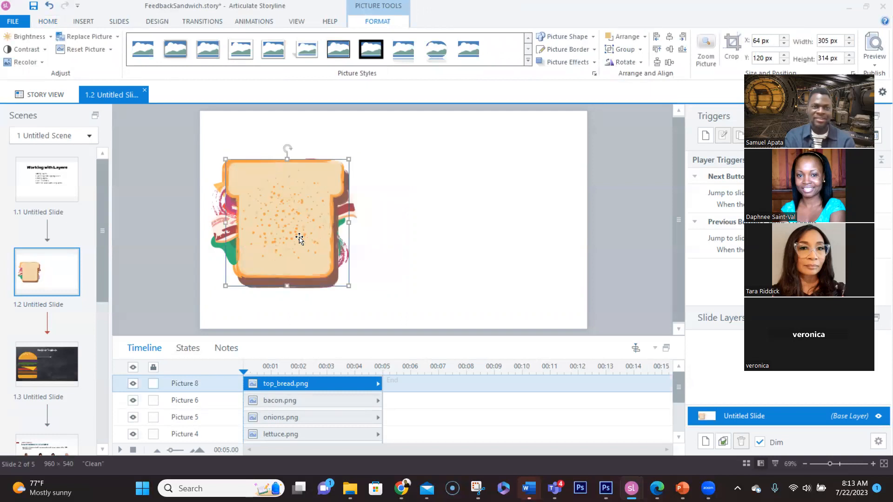
Step: Examine the individual sandwich pieces on slide 1.2 and burger pieces on slide 1.3 by selecting them, comparing how selectable they are
left_click(215, 235)
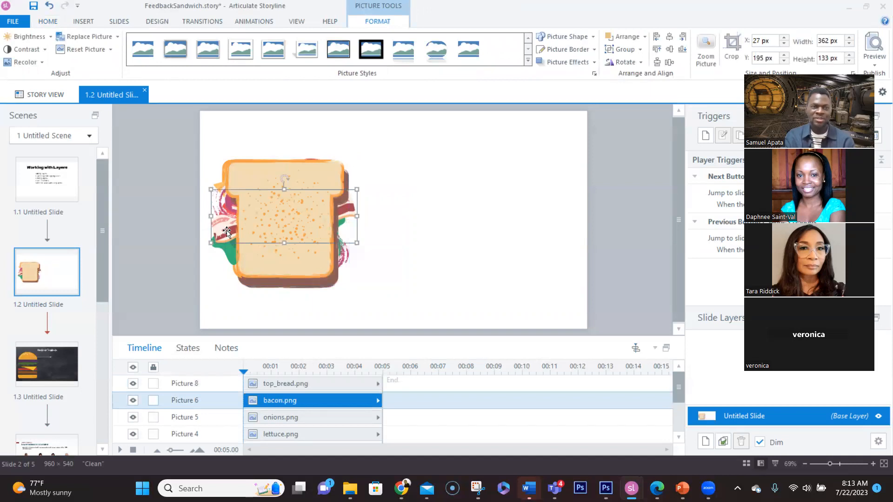
left_click(264, 178)
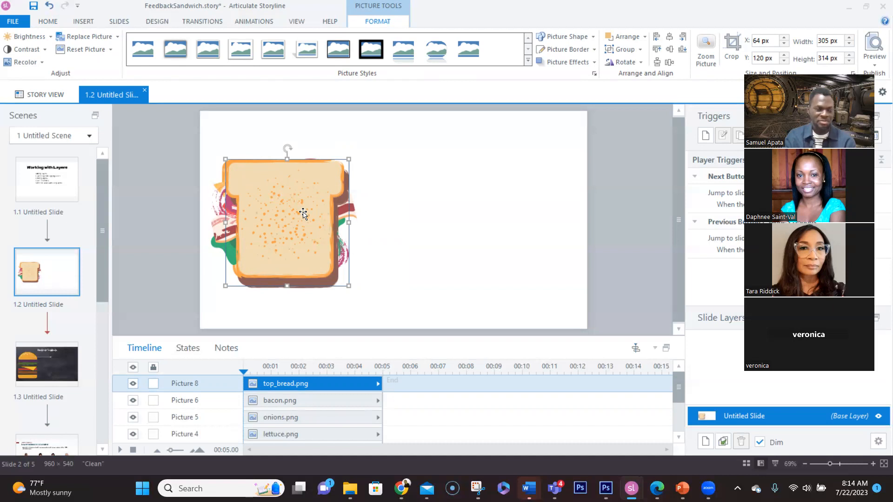
left_click(37, 368)
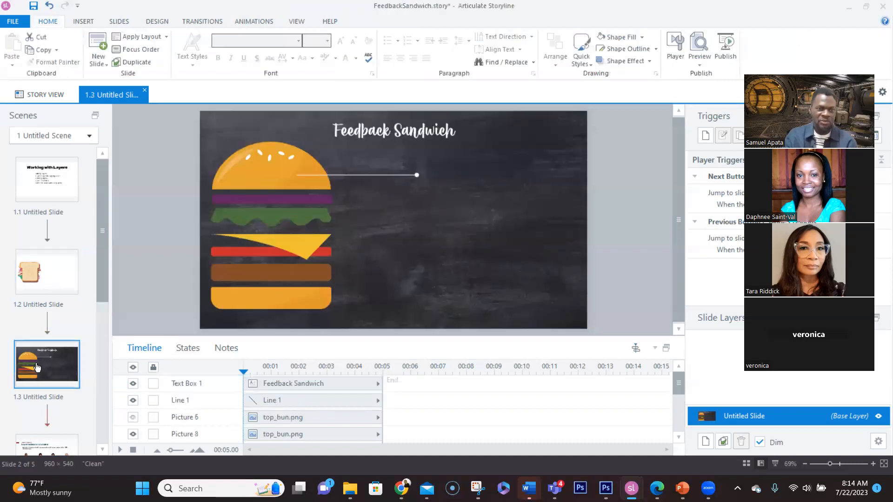
left_click(271, 171)
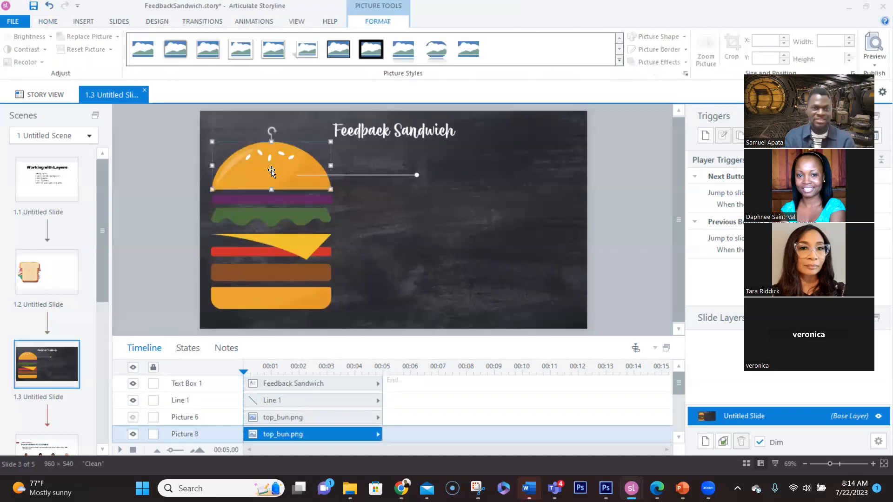
left_click(267, 205)
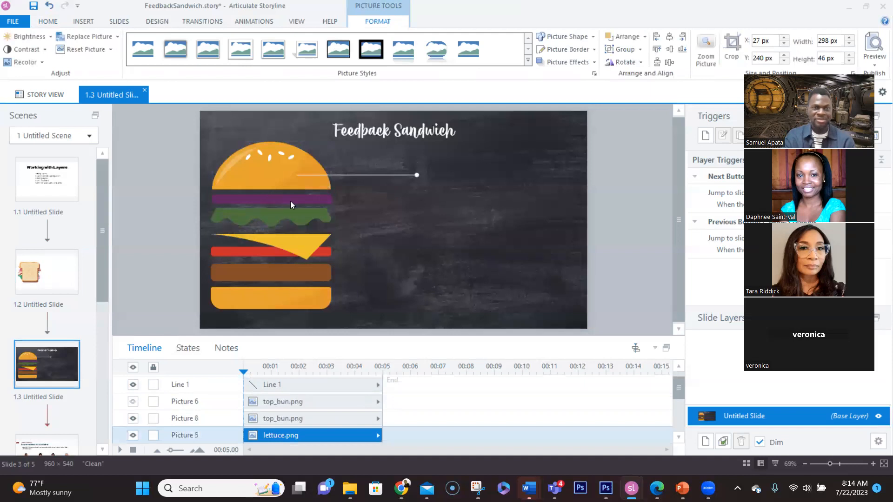
left_click(291, 205)
left_click(288, 238)
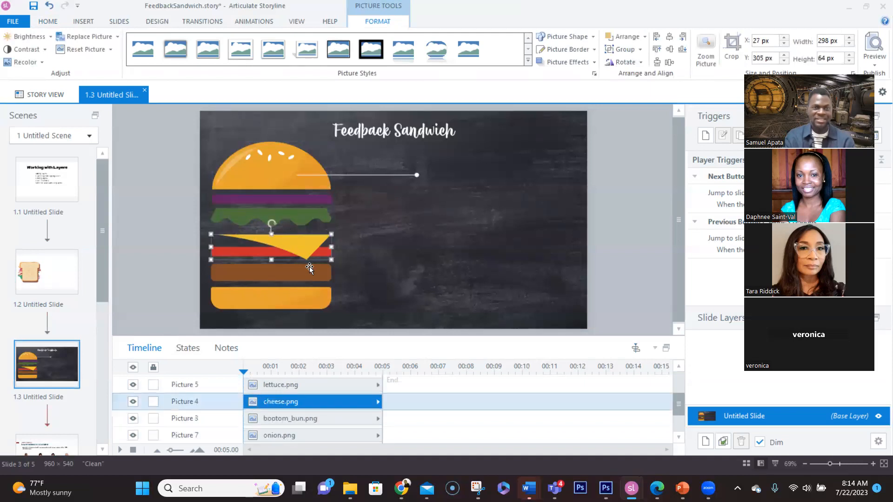
left_click(282, 275)
left_click(294, 294)
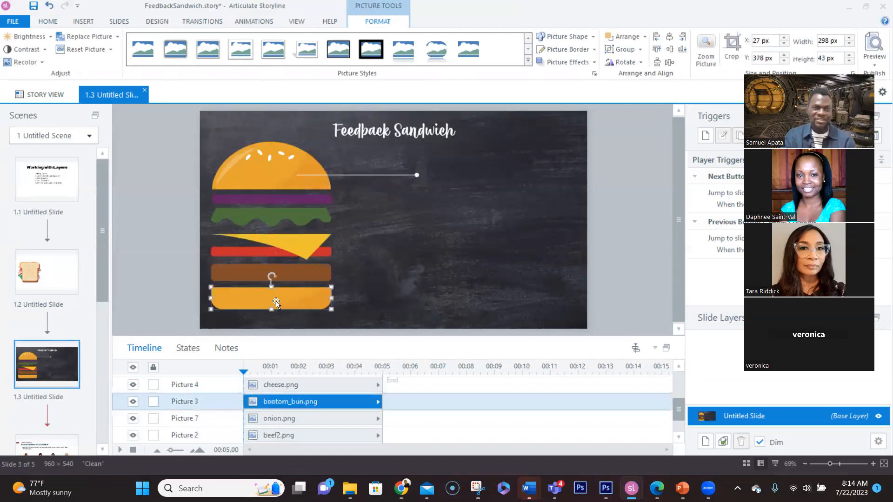
left_click(175, 286)
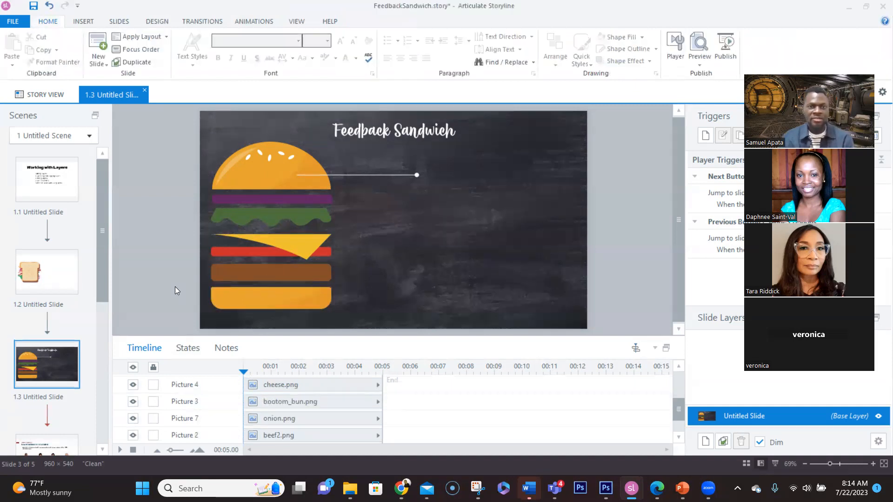
left_click(42, 267)
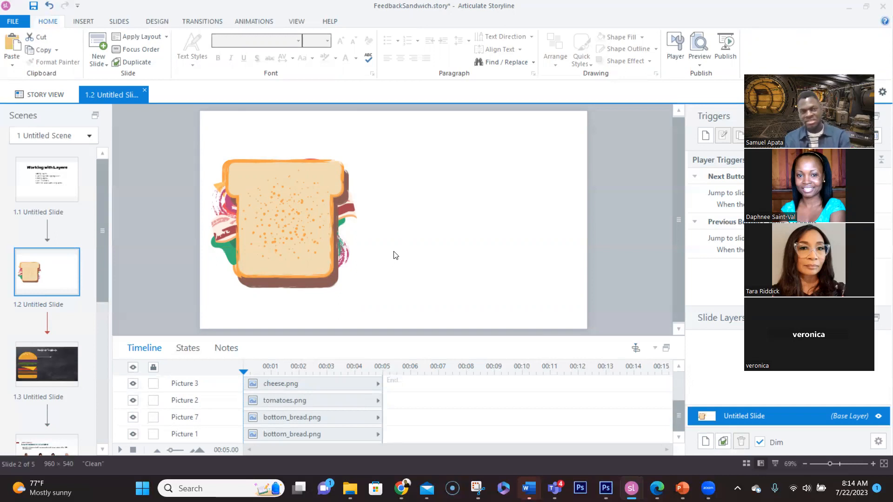
left_click(28, 383)
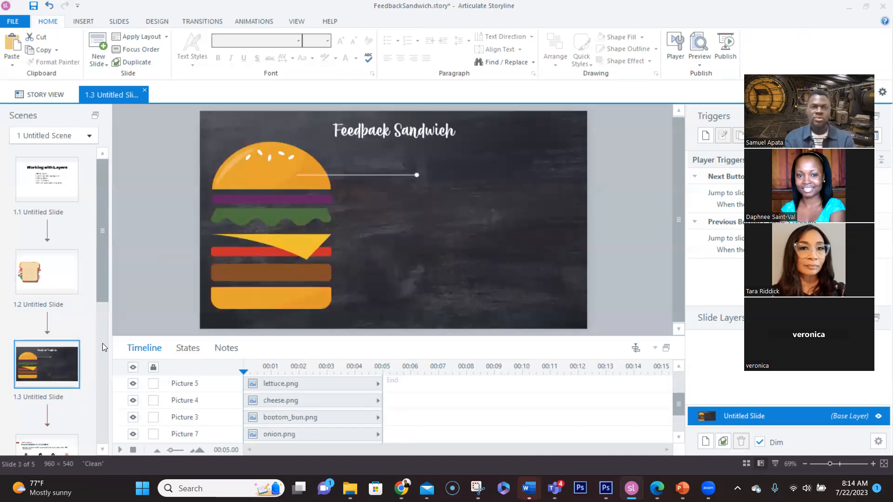
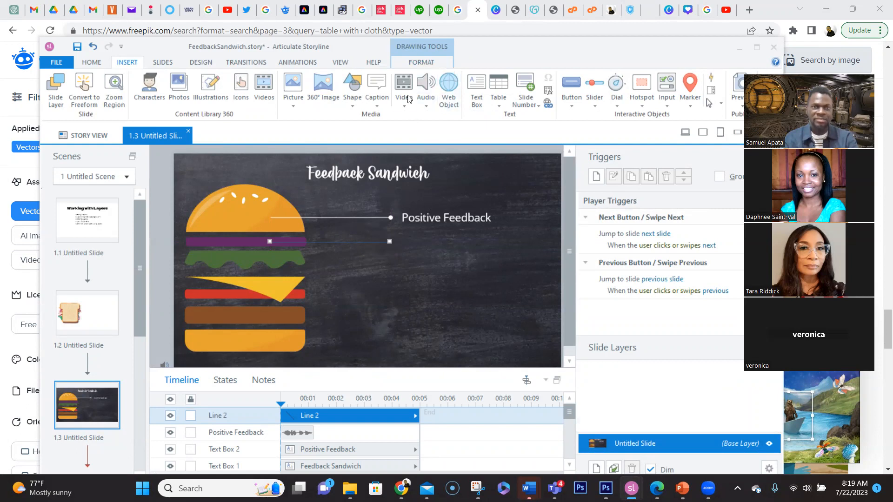
Step: Apply a white outline to the line drawn from the purple onion layer on slide 1.3
left_click(429, 61)
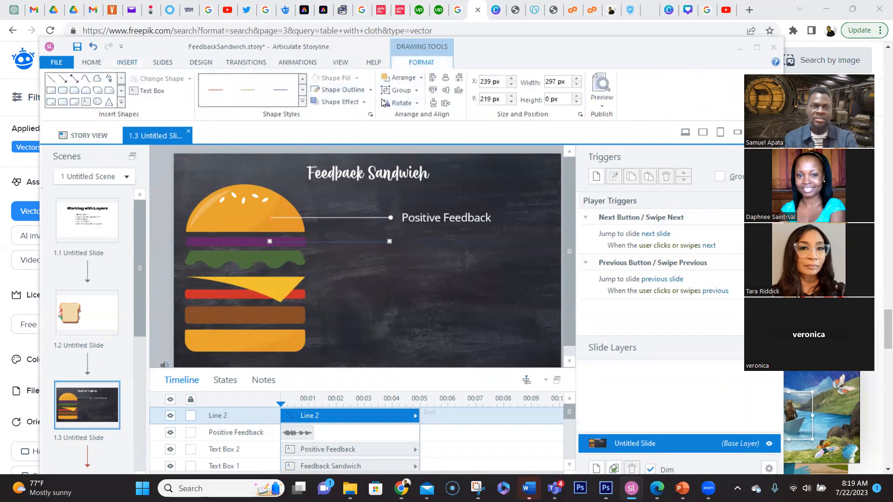
left_click(315, 92)
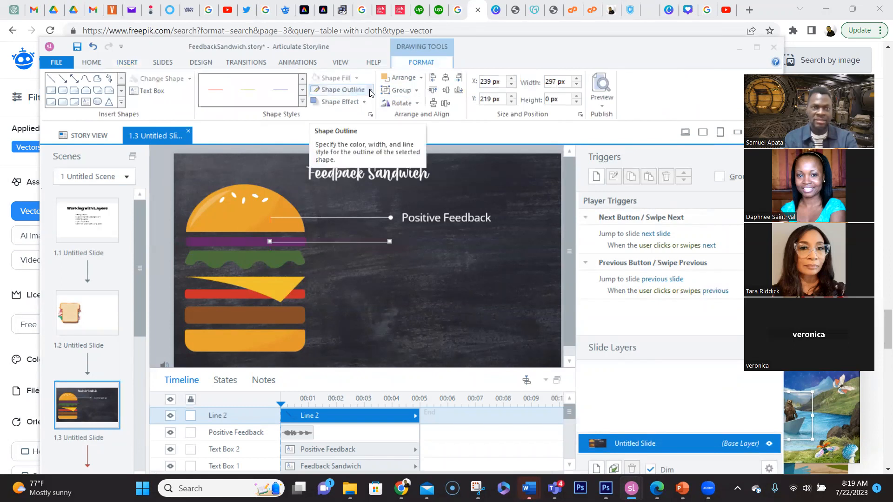
left_click(165, 240)
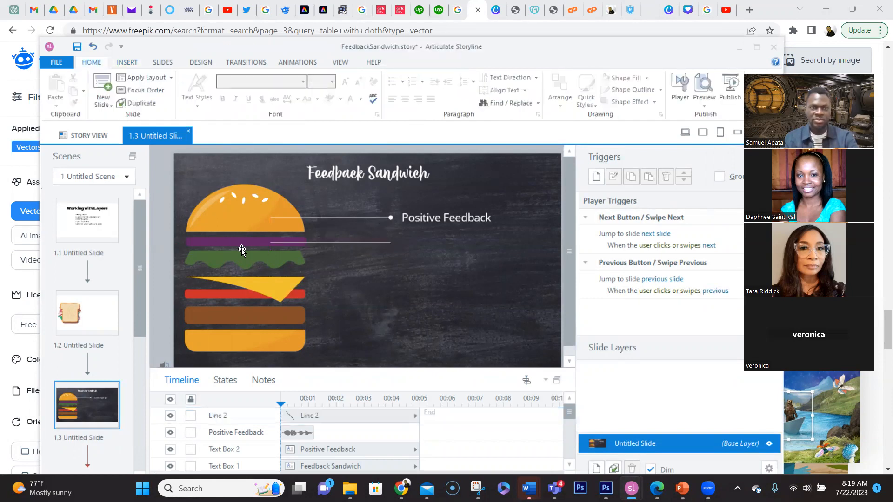
Step: Set the outline weight of the line running from the purple onion layer to 3 px
mouse_move(164, 239)
left_mouse_down()
mouse_move(339, 236)
mouse_move(394, 247)
left_mouse_up()
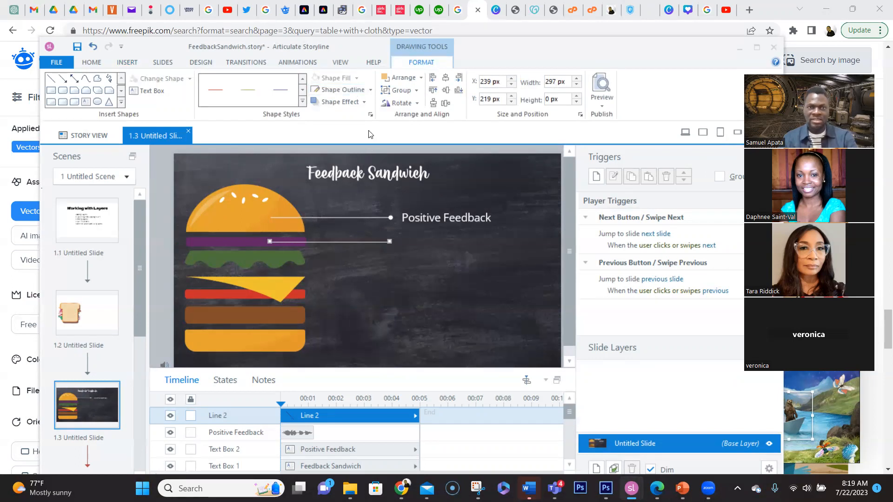
left_click(370, 92)
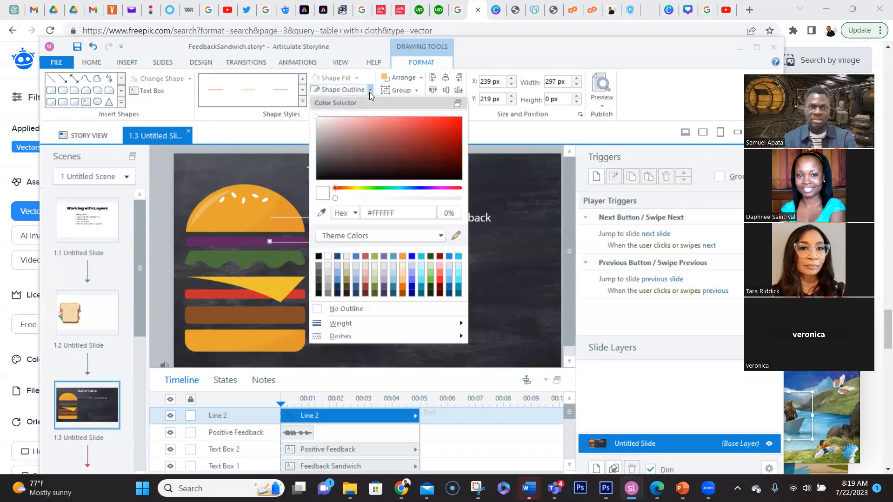
mouse_move(369, 318)
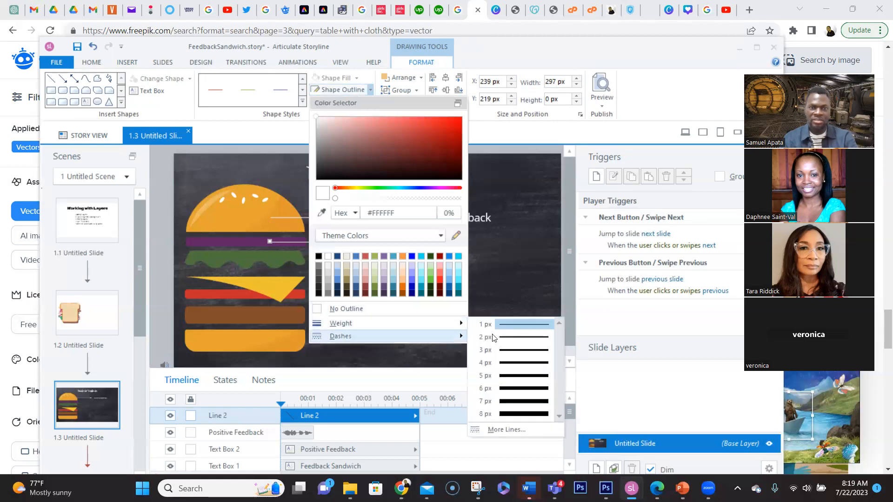
left_click(522, 349)
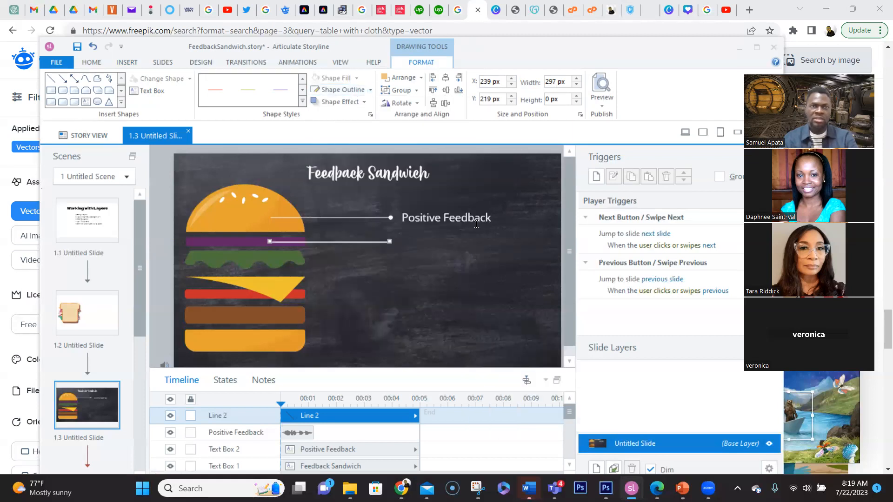
Step: Give the purple onion layer's line a round dot as its end type, with the medium end size
left_click(371, 91)
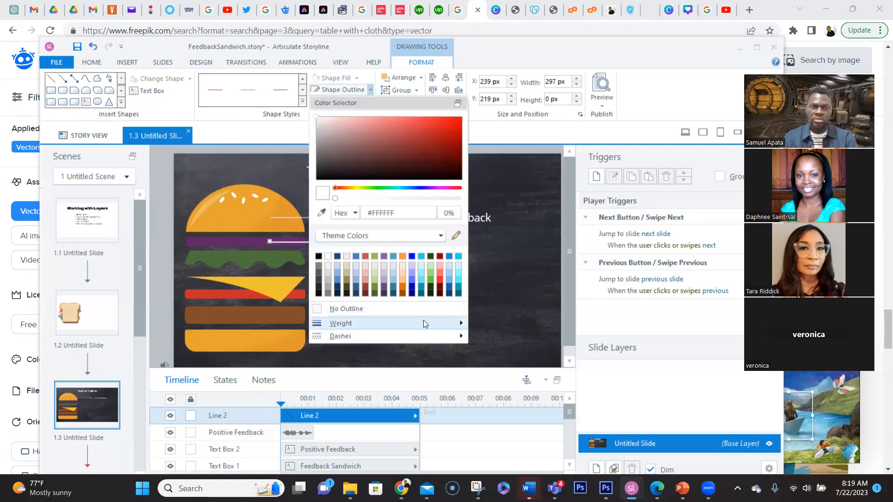
mouse_move(424, 320)
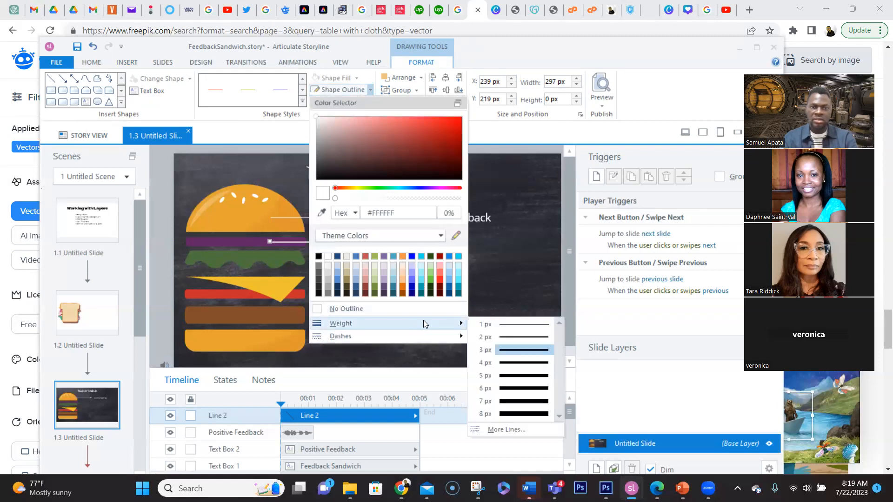
left_click(520, 431)
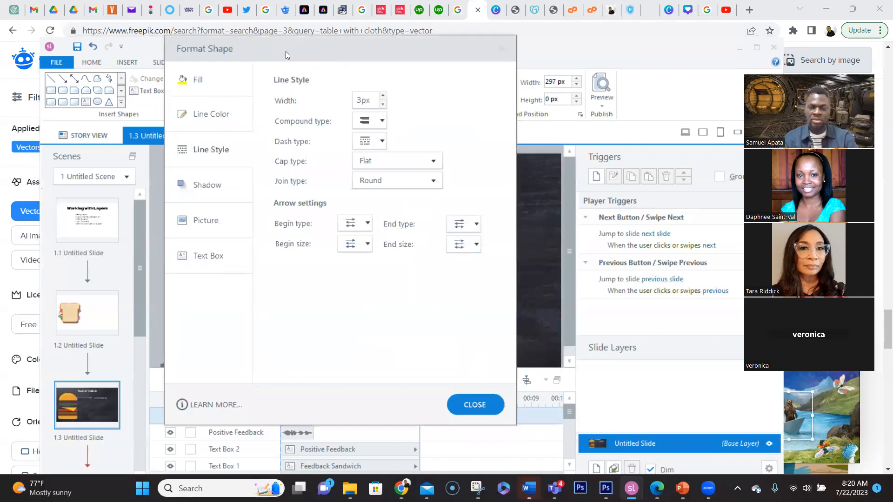
left_click_drag(286, 52, 518, 60)
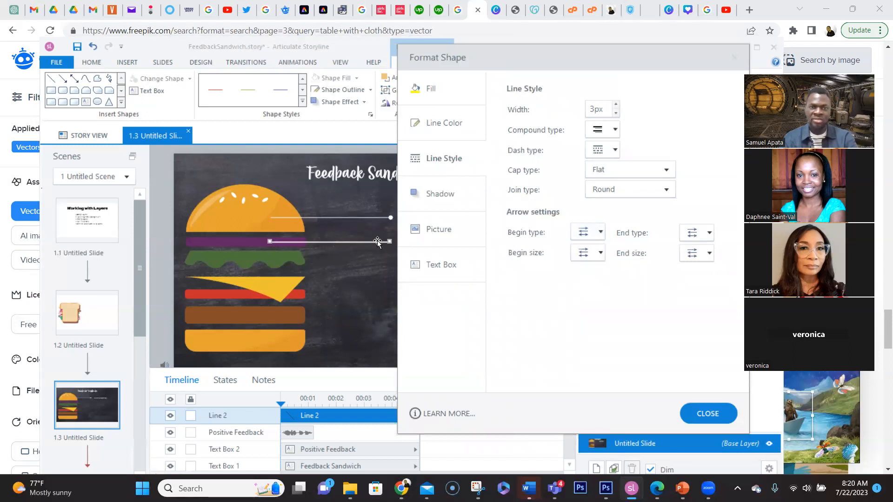
left_click(599, 234)
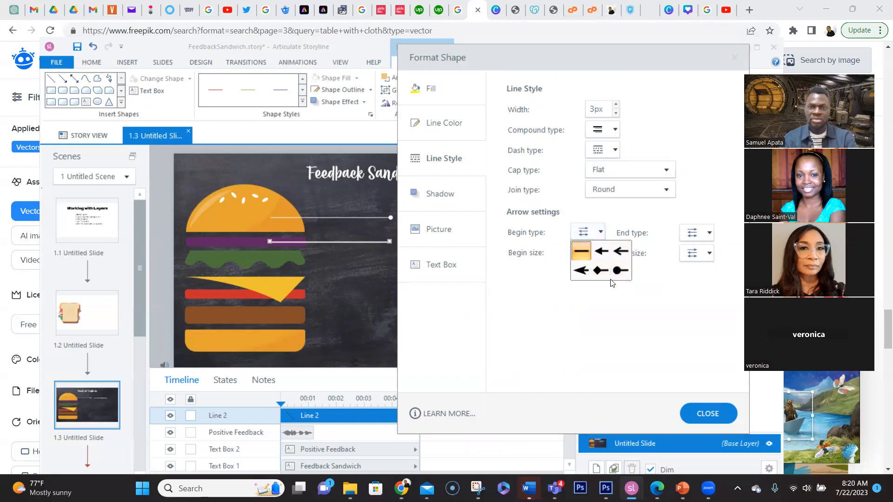
left_click(601, 305)
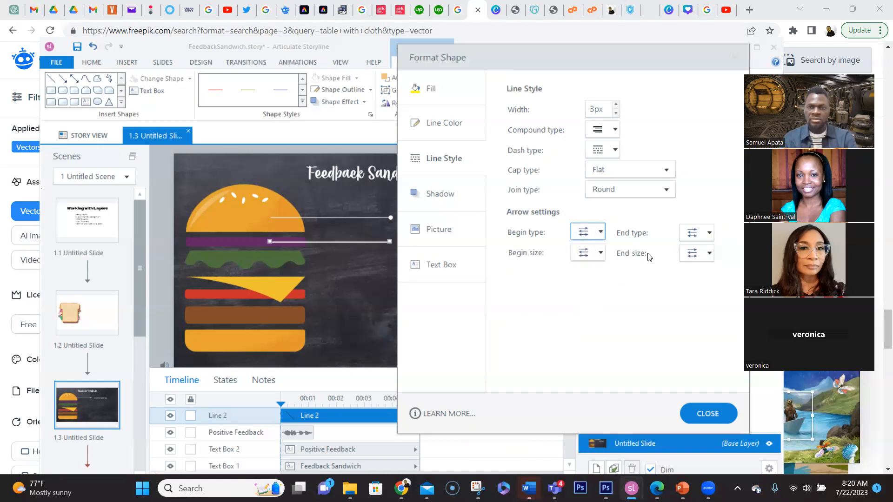
left_click(600, 253)
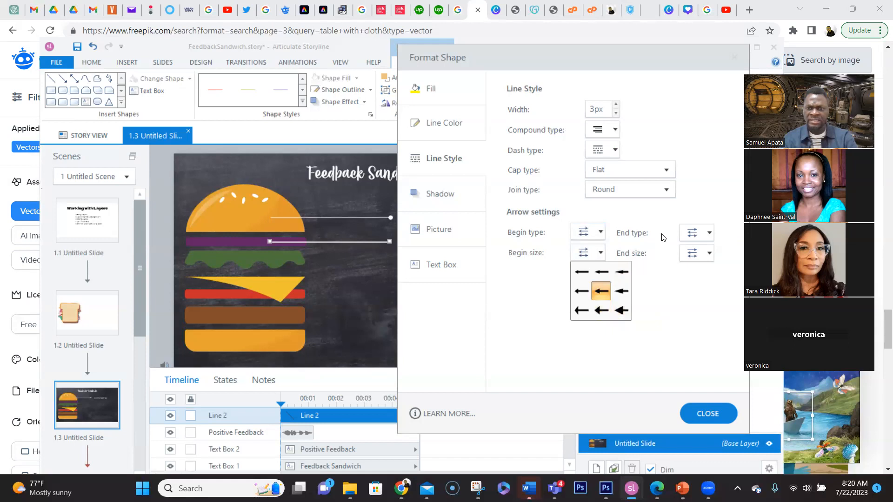
left_click(705, 235)
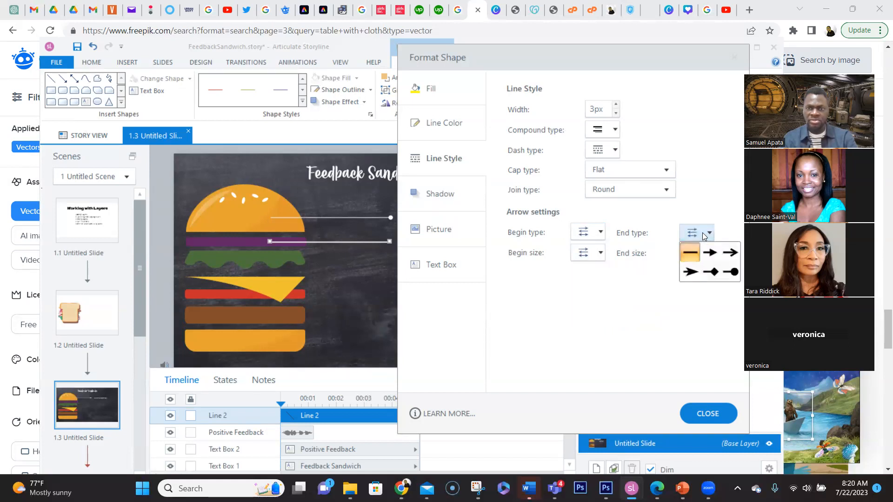
left_click(730, 274)
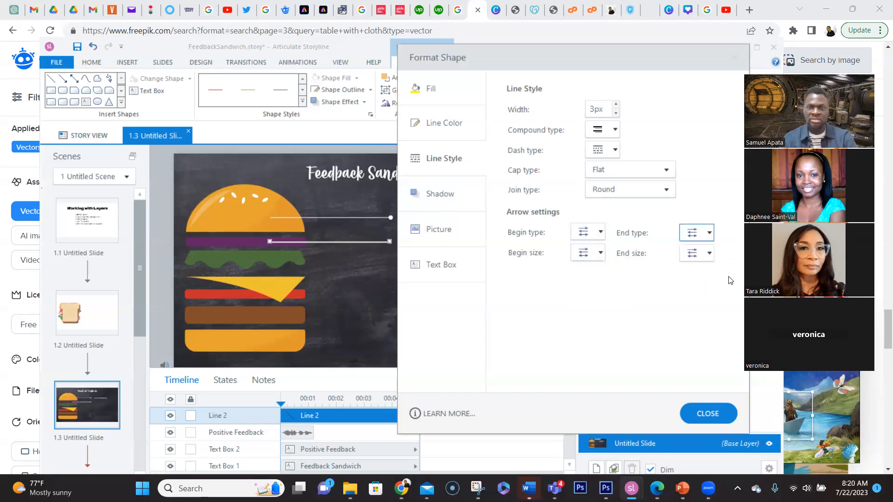
left_click(704, 255)
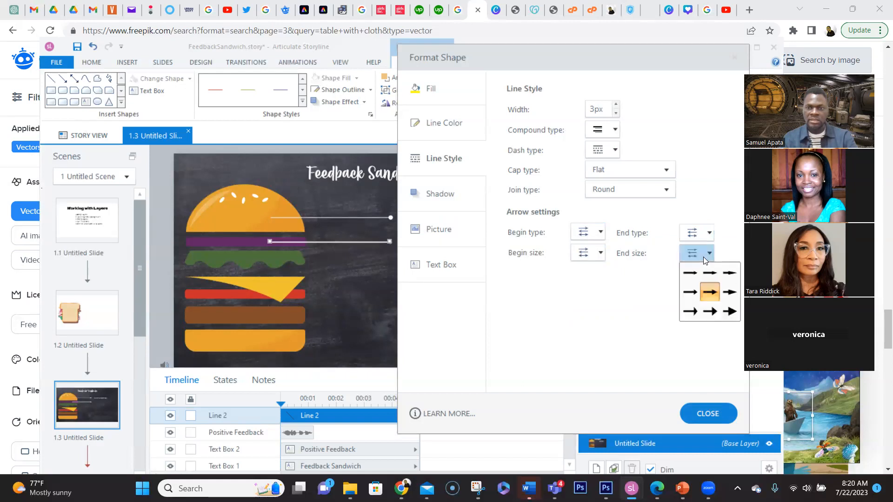
left_click(705, 294)
left_click(715, 412)
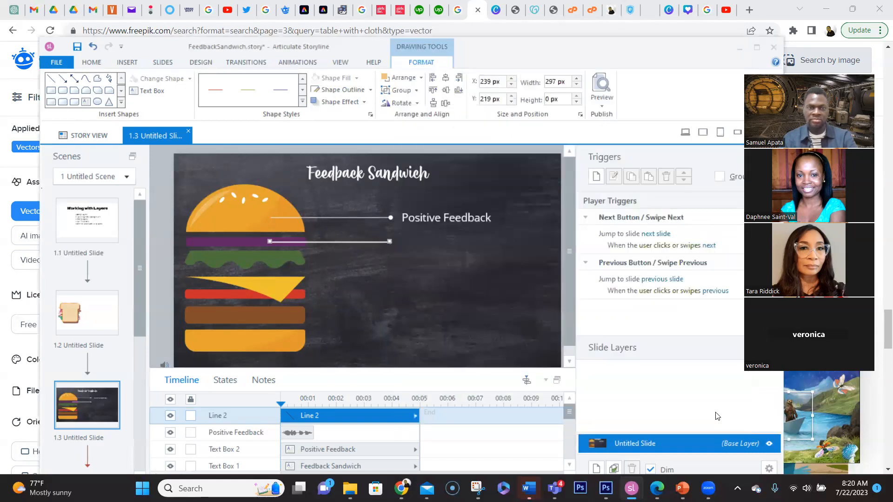
left_click(156, 278)
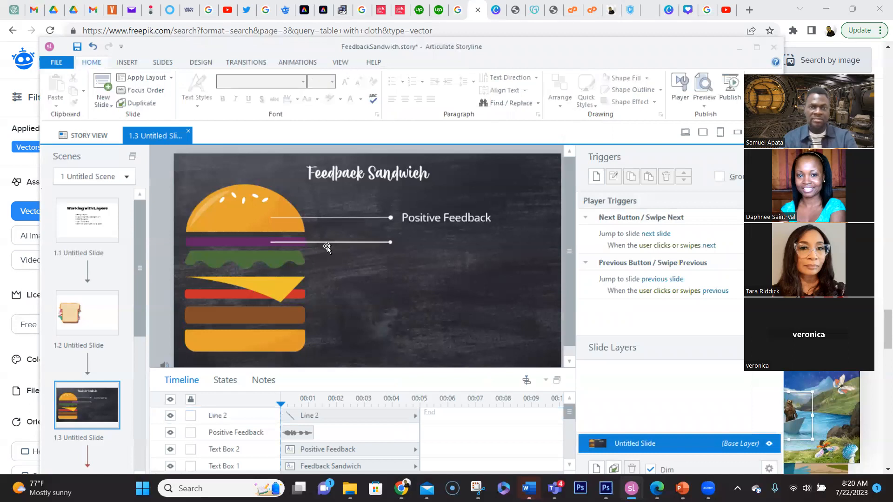
Step: Delete the line running from the purple onion layer
left_click_drag(161, 232, 414, 244)
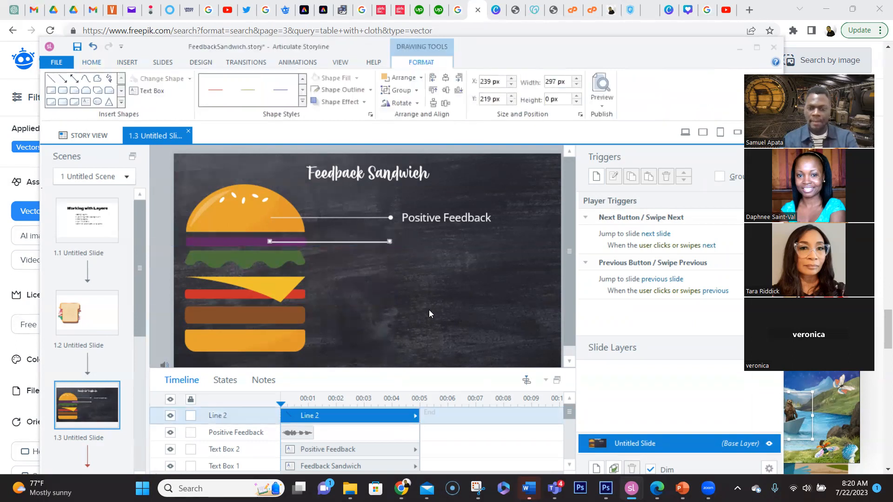
key("Delete")
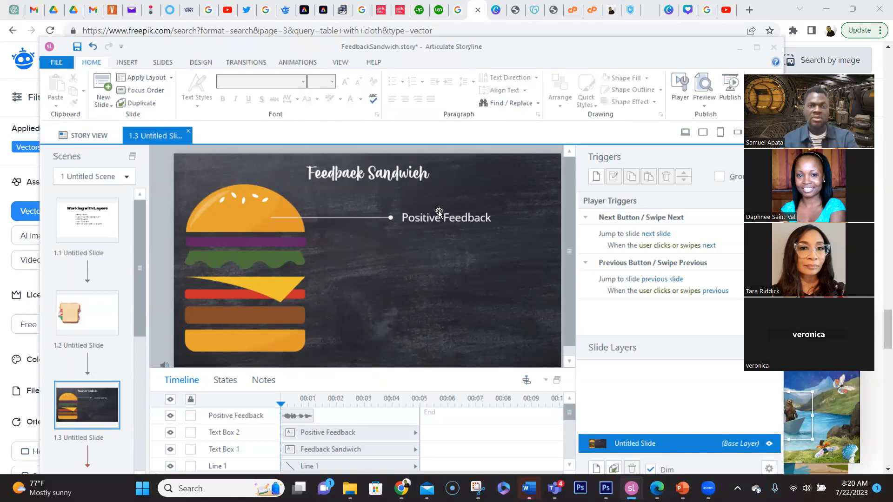
Step: Cut the Positive Feedback label together with its line from beside the top bun on slide 1.3
left_click(469, 217)
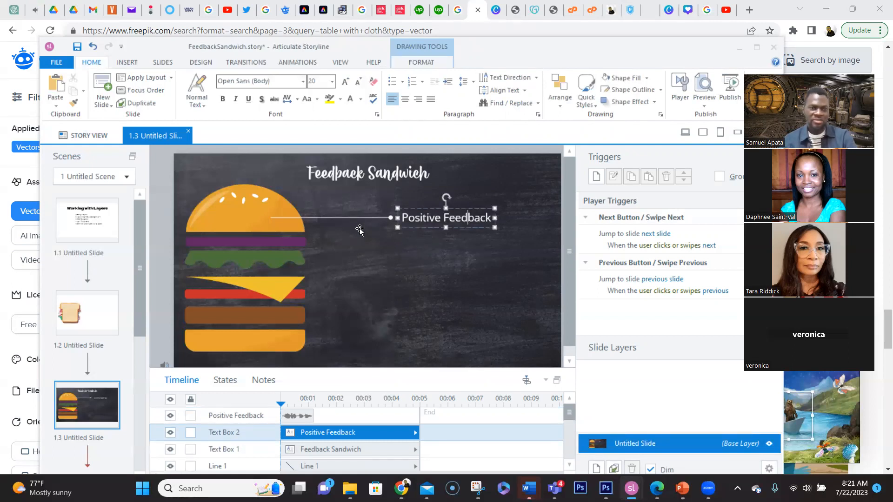
left_click(231, 213)
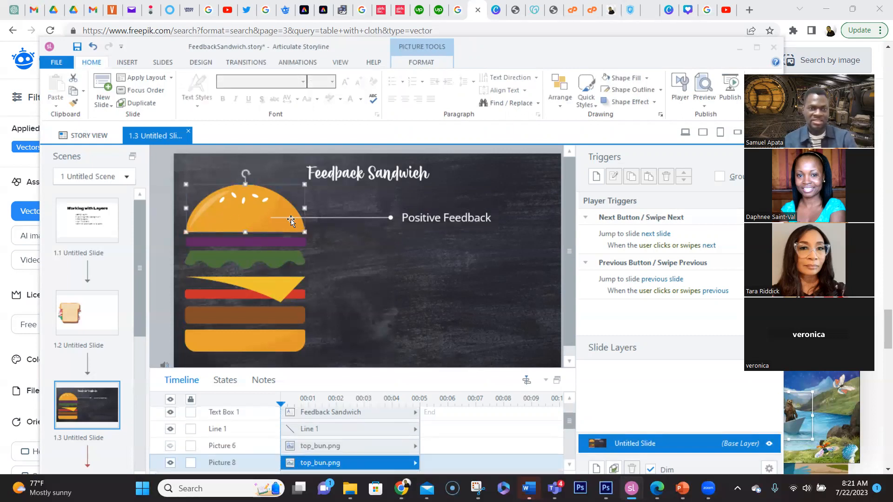
left_click(169, 205)
left_click_drag(167, 202, 532, 232)
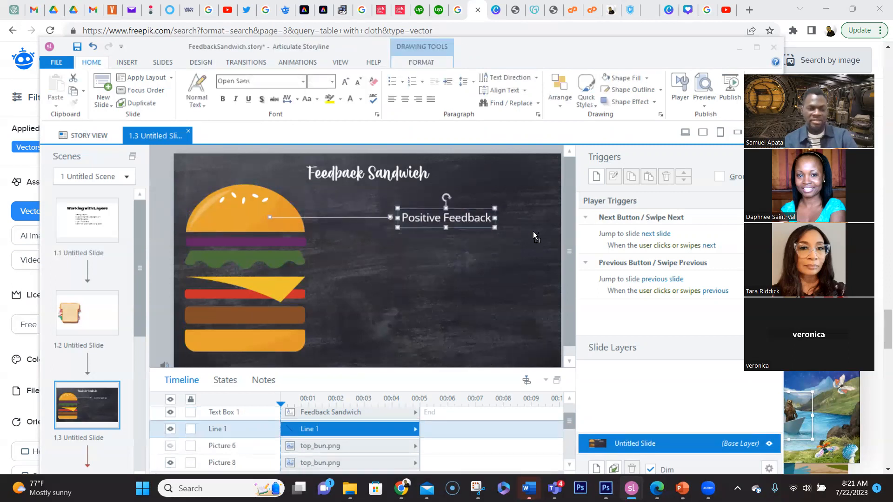
key("Delete")
Step: Add the built-in Selected state to the top bun picture
left_click(263, 214)
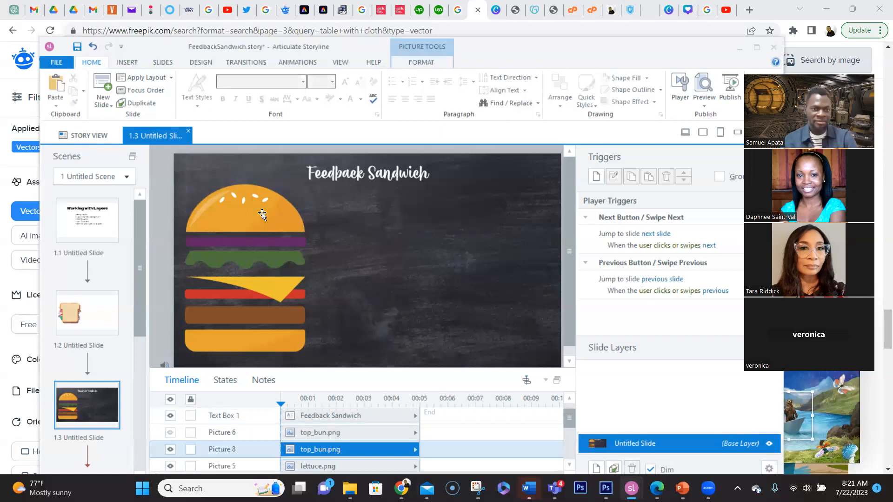
left_click(226, 381)
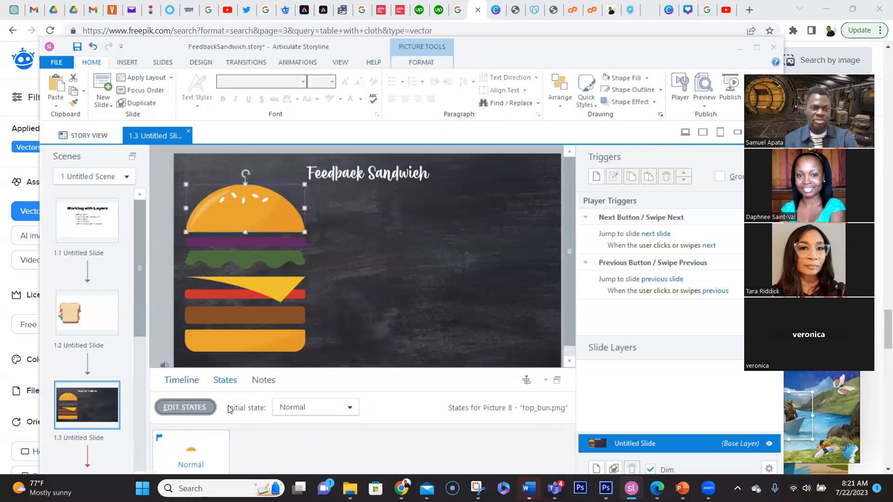
left_click(210, 408)
left_click(213, 408)
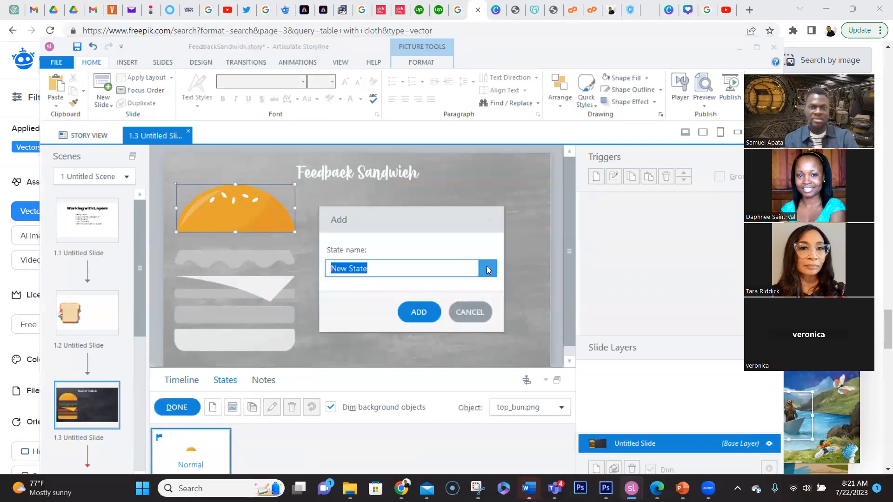
left_click(487, 268)
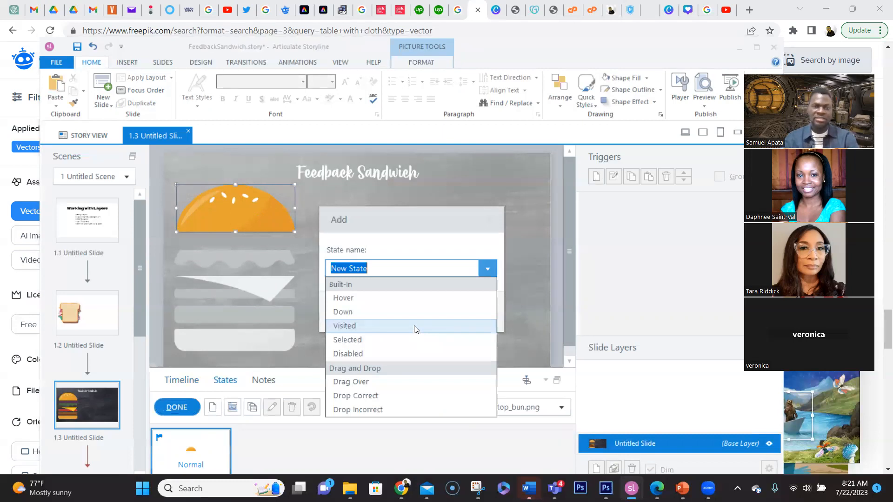
left_click(399, 337)
left_click(416, 312)
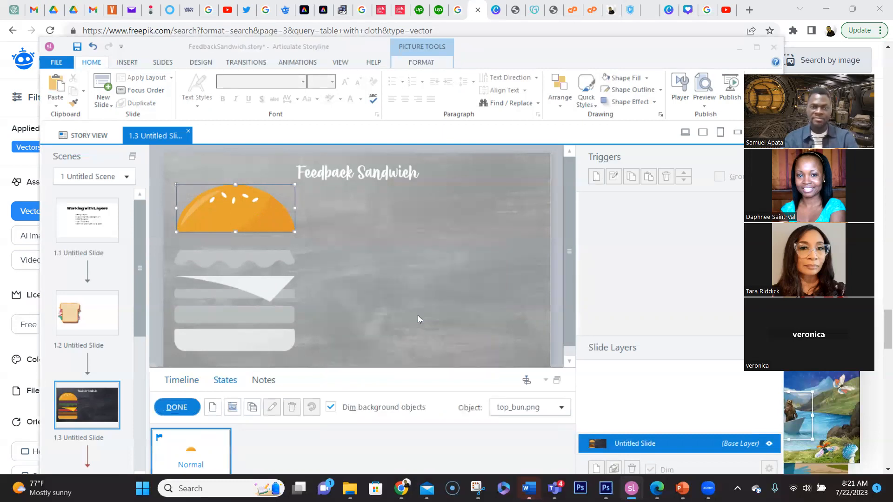
left_click(155, 273)
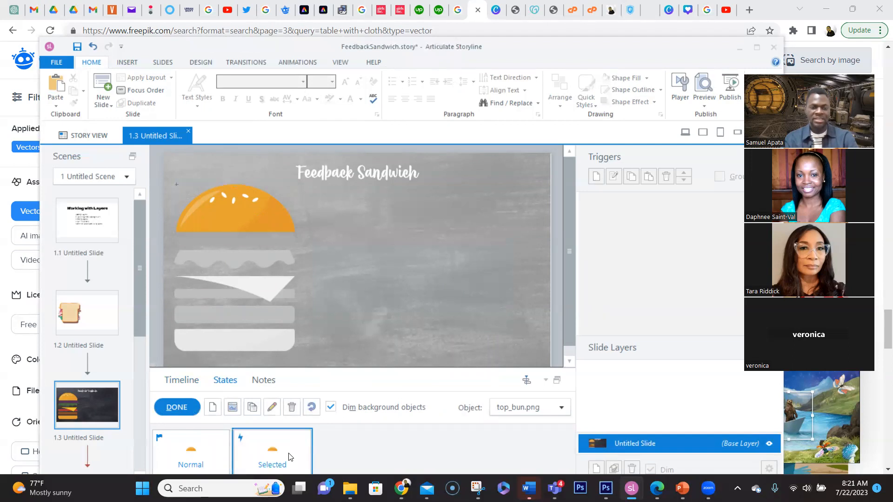
Step: Paste the line and Positive Feedback label into the top bun's Selected state and finish editing its states
key("ctrl+v")
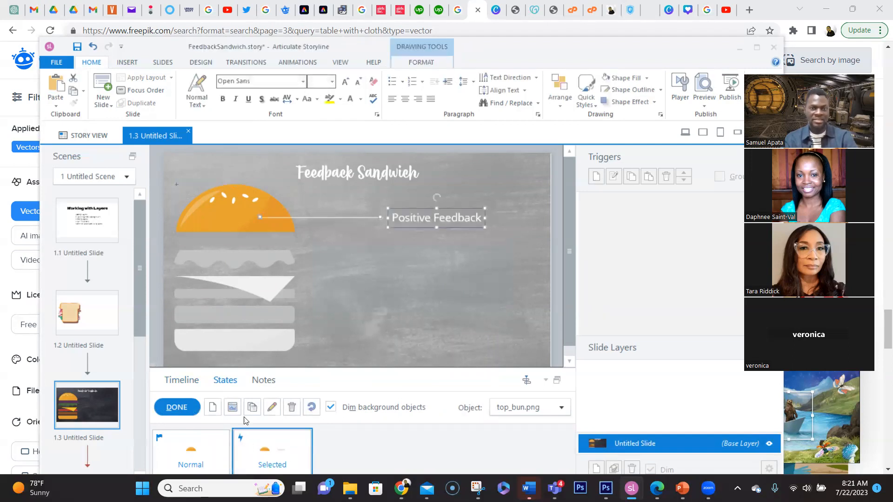
left_click(368, 272)
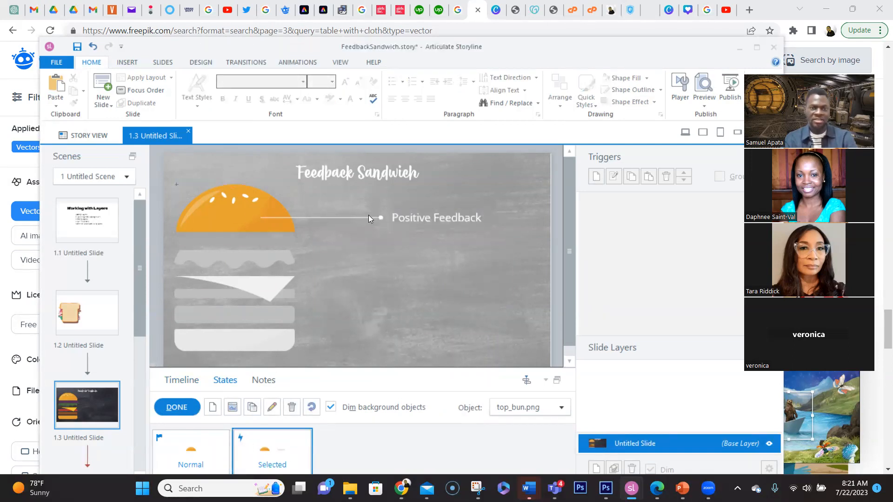
left_click(180, 409)
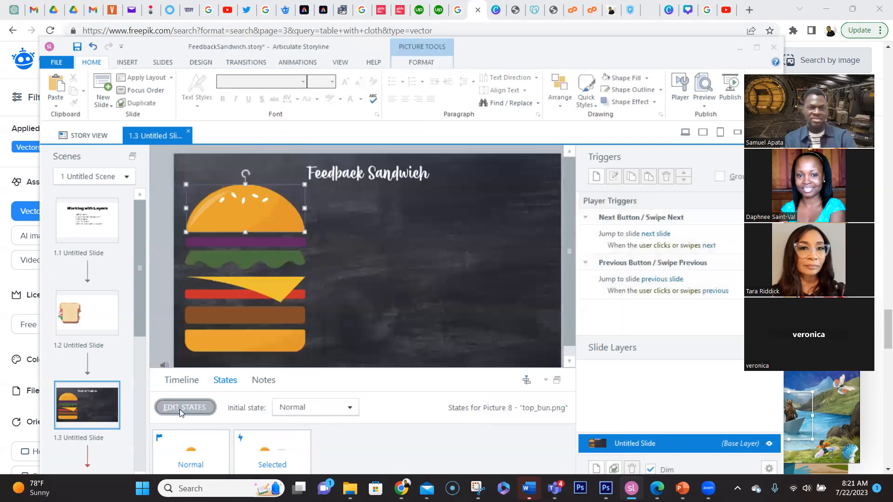
Step: Preview slide 1.3 and test how the Positive Feedback label responds to selecting the top bun
left_click(704, 100)
left_click(719, 117)
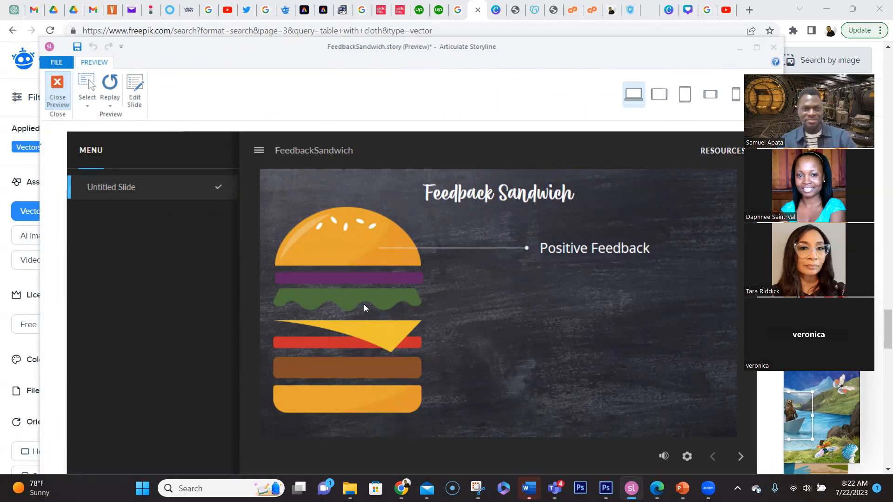
left_click(370, 257)
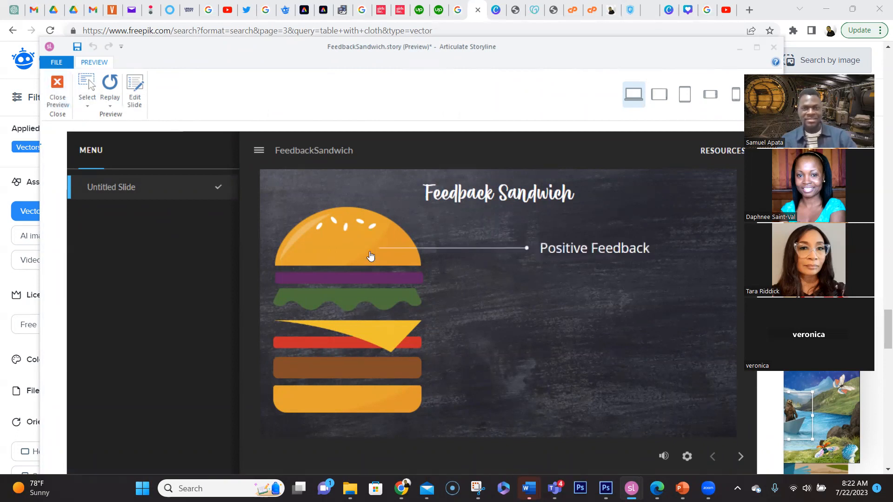
left_click(57, 91)
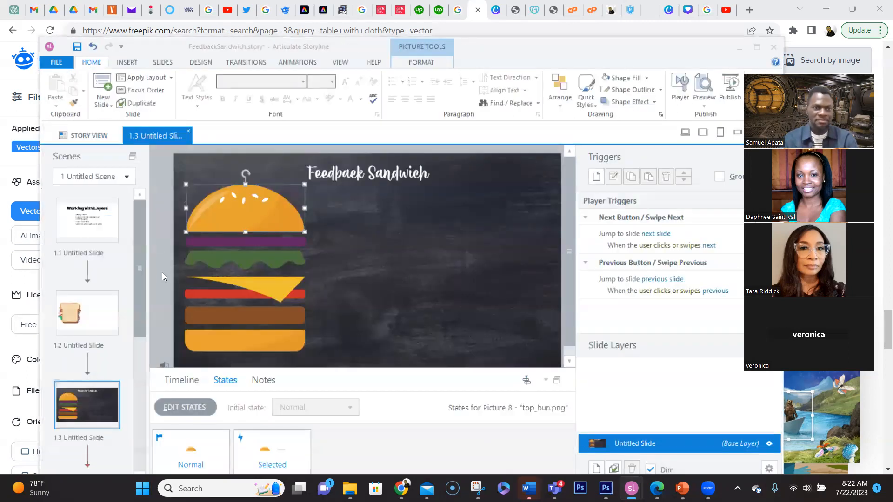
Step: Undo pasting the line and label and adding the Selected state to the top bun
key("ctrl+z")
key("ctrl+z")
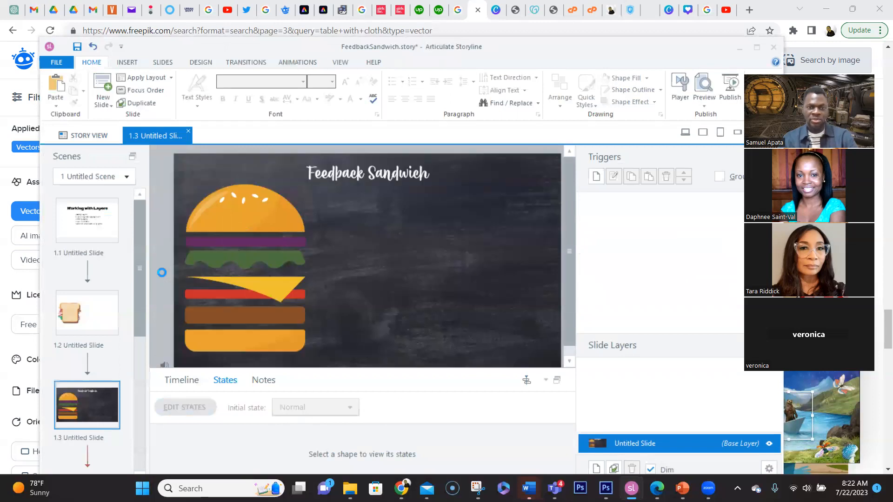
key("ctrl+z")
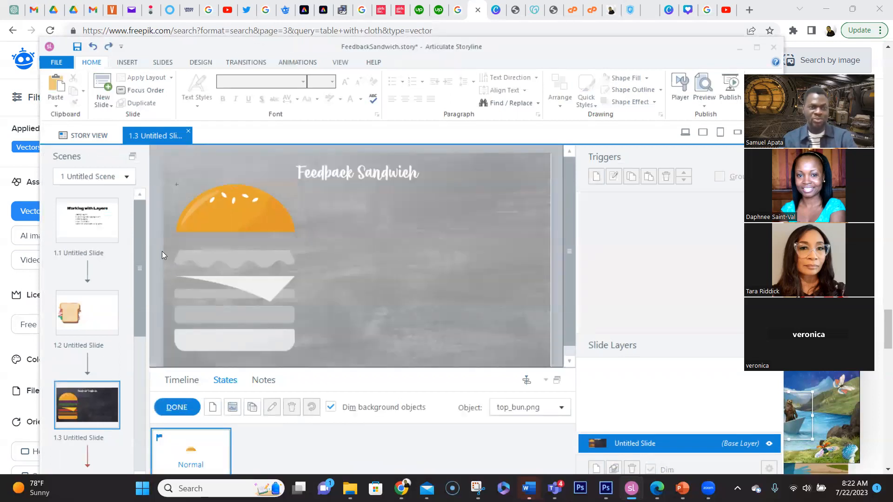
Step: Finish editing the top bun's states and remove the line and Positive Feedback label from the slide
left_click(177, 407)
key("ctrl+y")
key("ctrl+y")
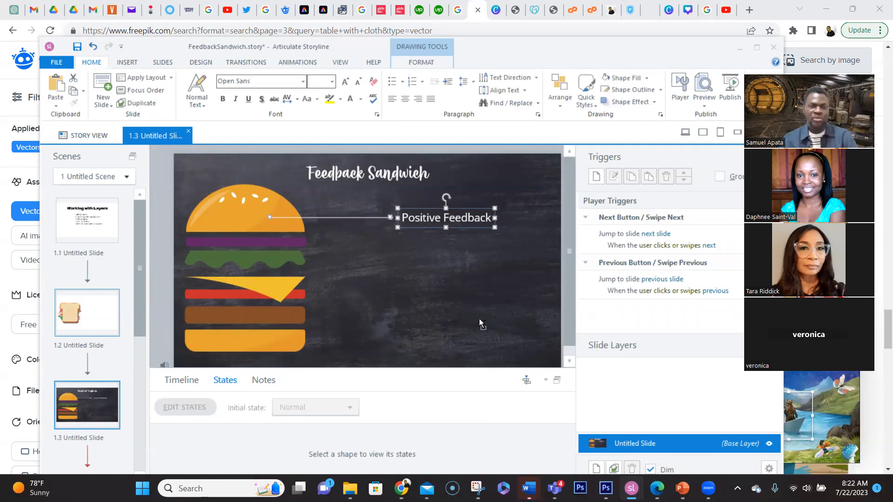
key("Delete")
Step: Add the built-in Visited state to the top bun picture
left_click(278, 222)
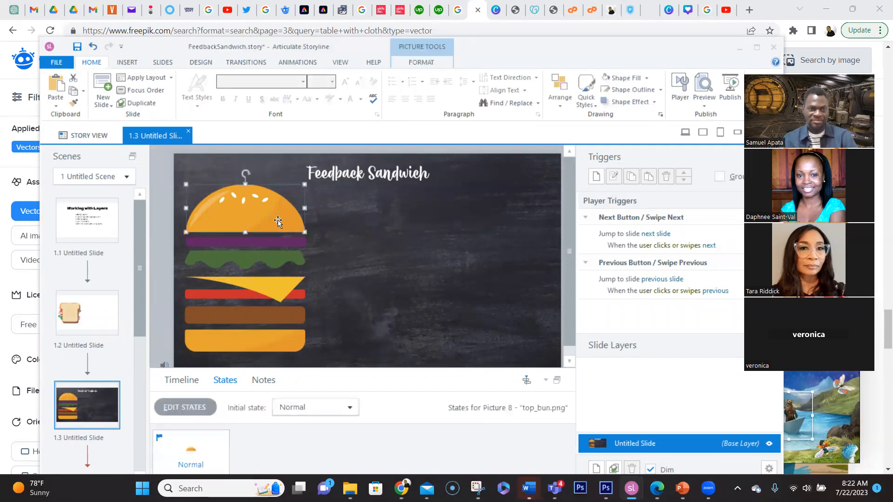
left_click(190, 409)
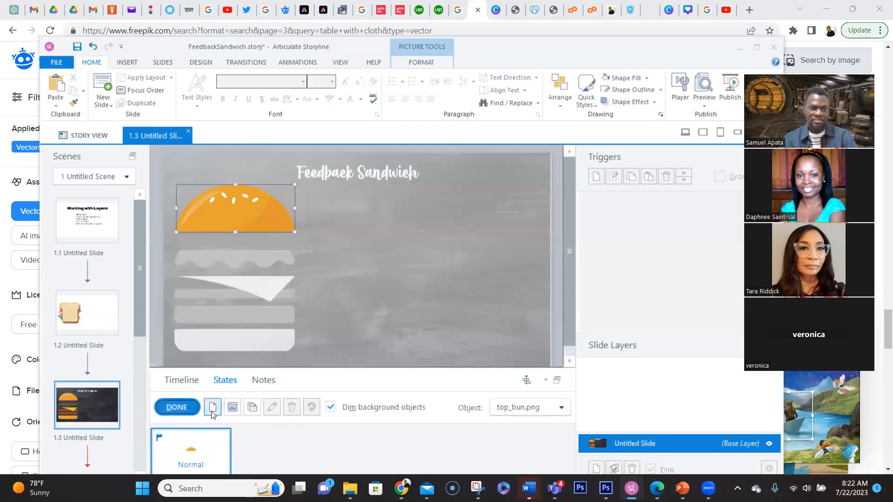
left_click(212, 408)
left_click(489, 268)
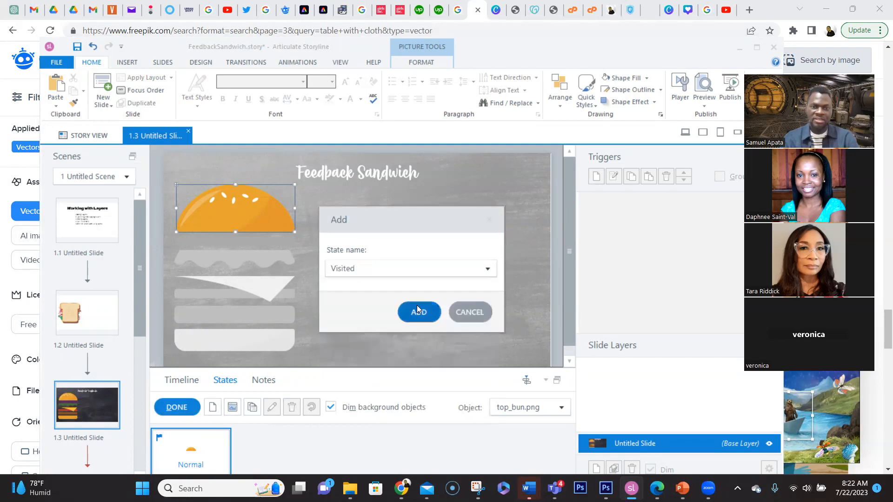
left_click(417, 310)
Step: Paste the line and Positive Feedback label into the top bun's Visited state and finish editing its states
left_click(155, 287)
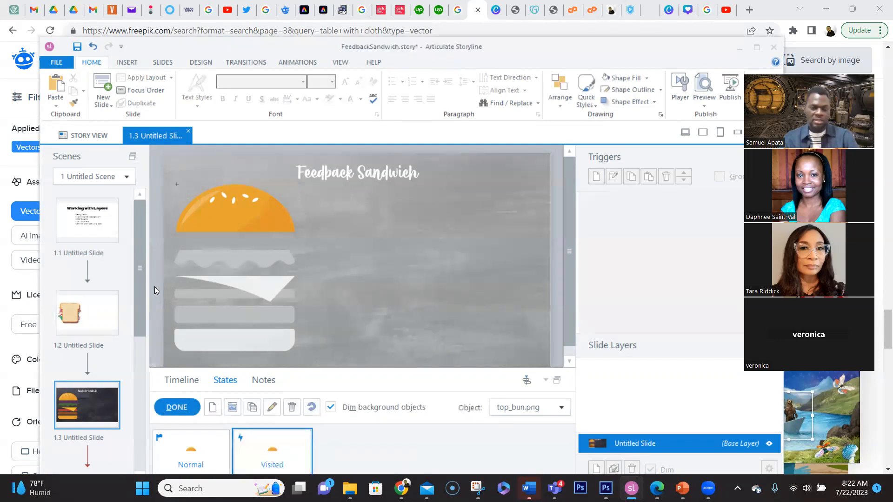
key("ctrl+v")
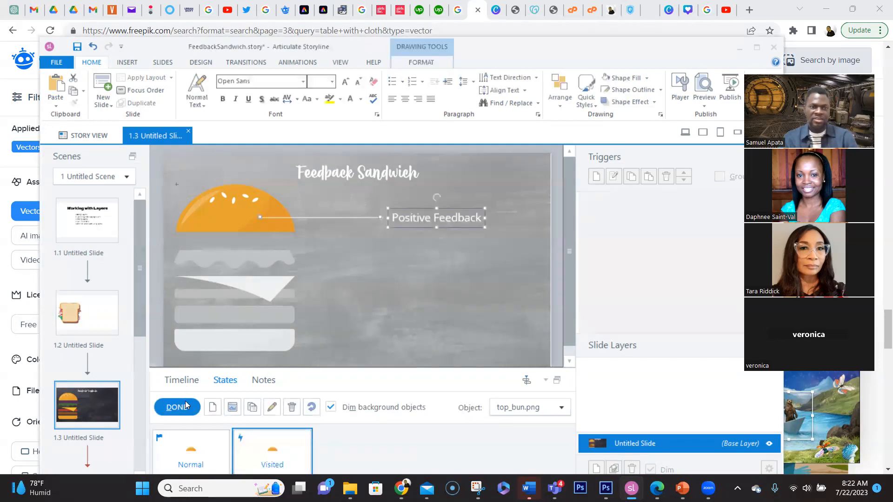
left_click(187, 407)
left_click(168, 307)
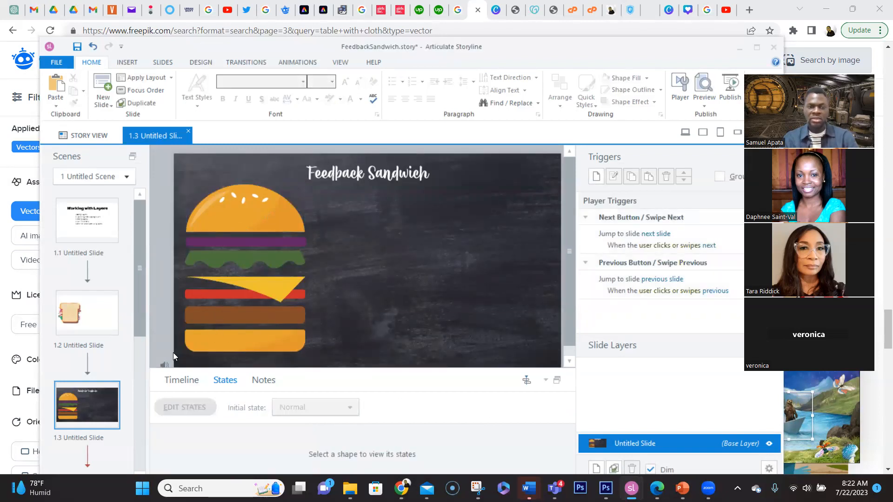
Step: Cut the Positive Feedback audio clip from the slide's base layer
left_click(165, 365)
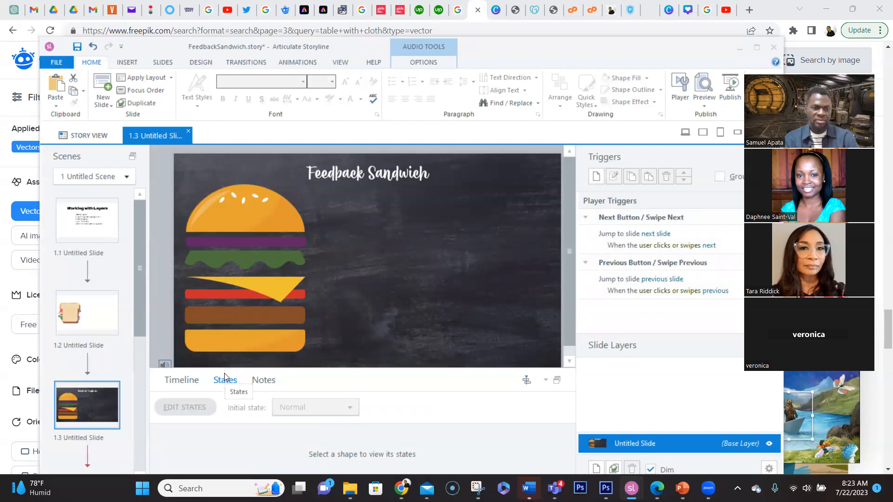
right_click(164, 364)
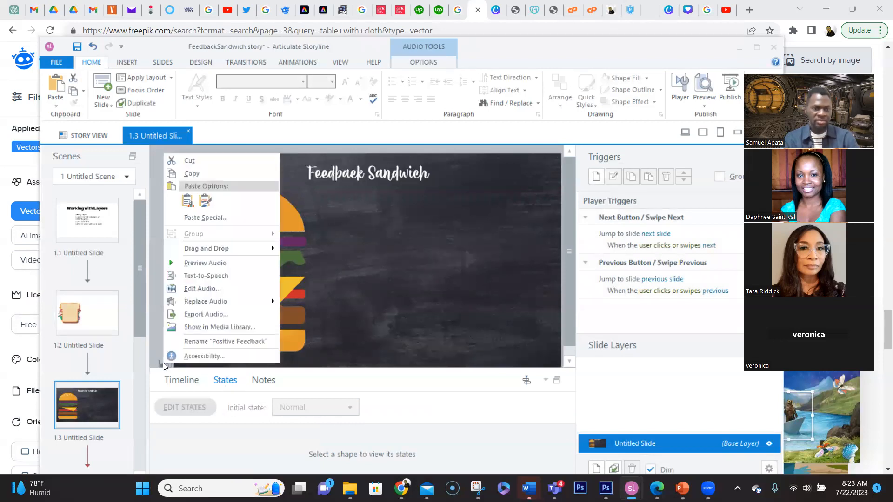
left_click(201, 159)
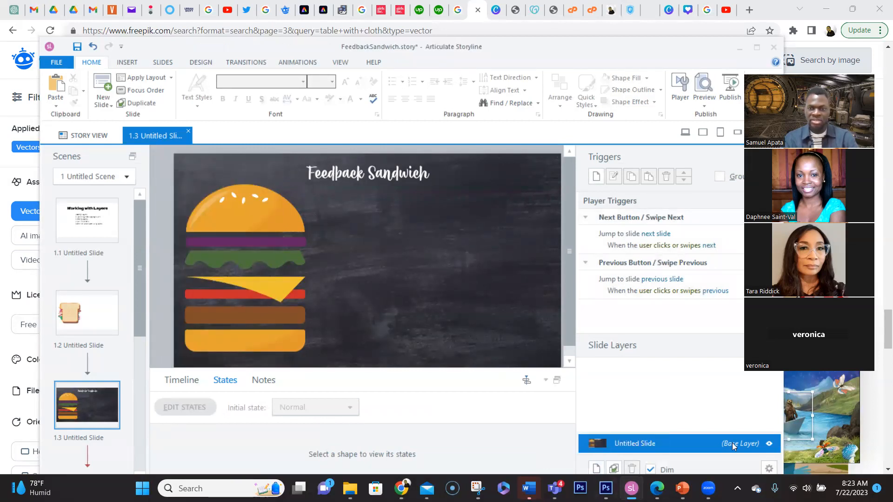
Step: Add a new slide layer and name it "positive feedback"
left_click(597, 468)
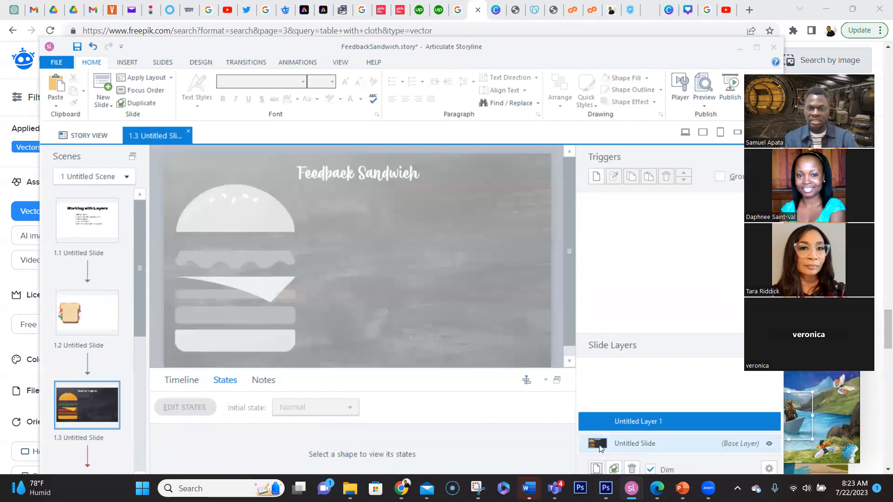
double_click(631, 423)
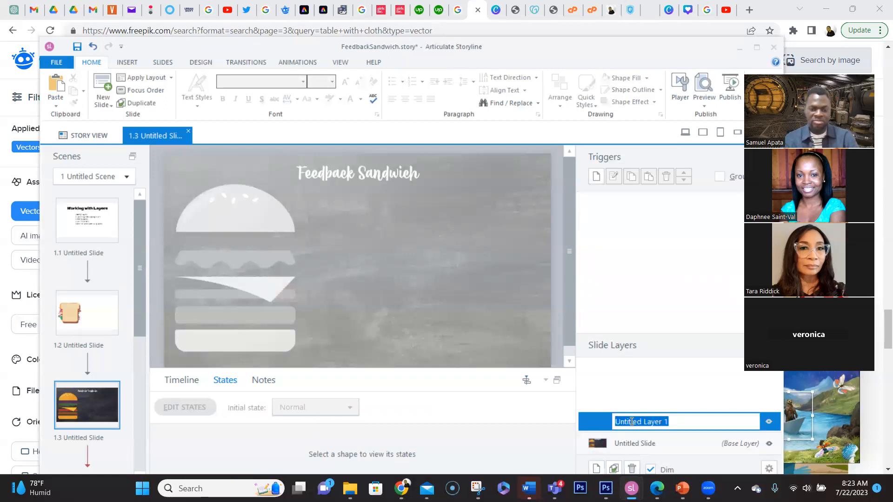
type("po")
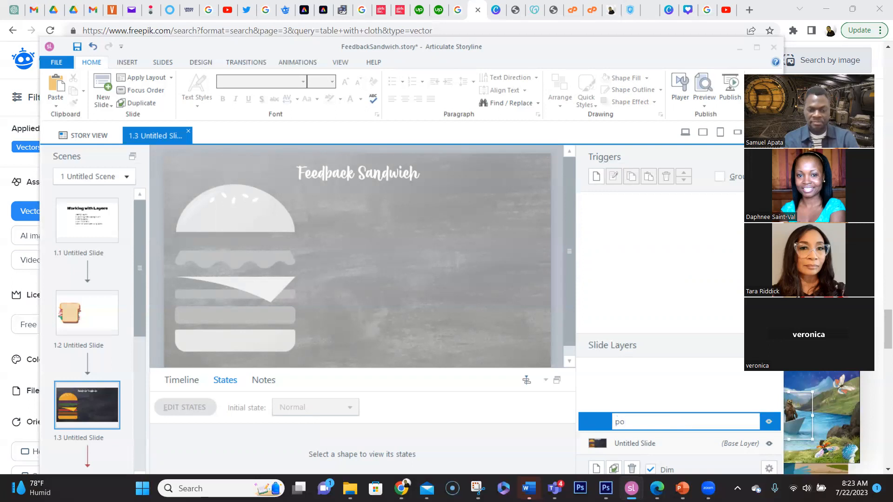
type("sitive ")
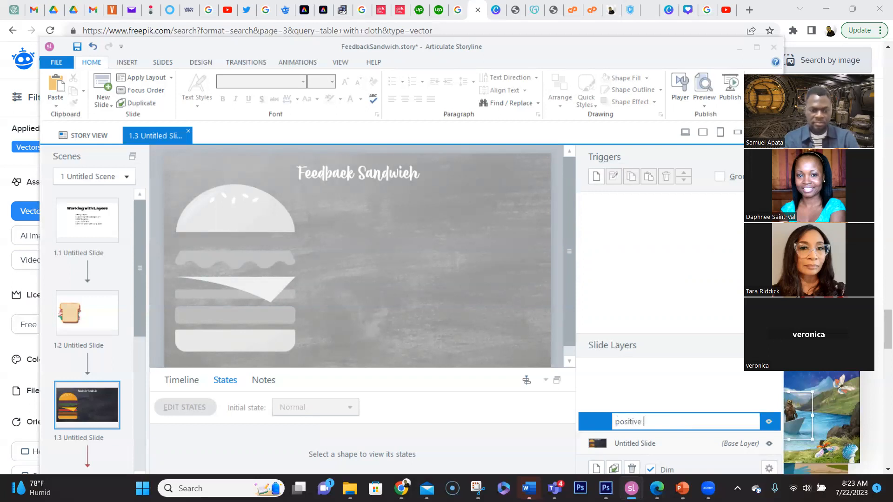
type("feedback")
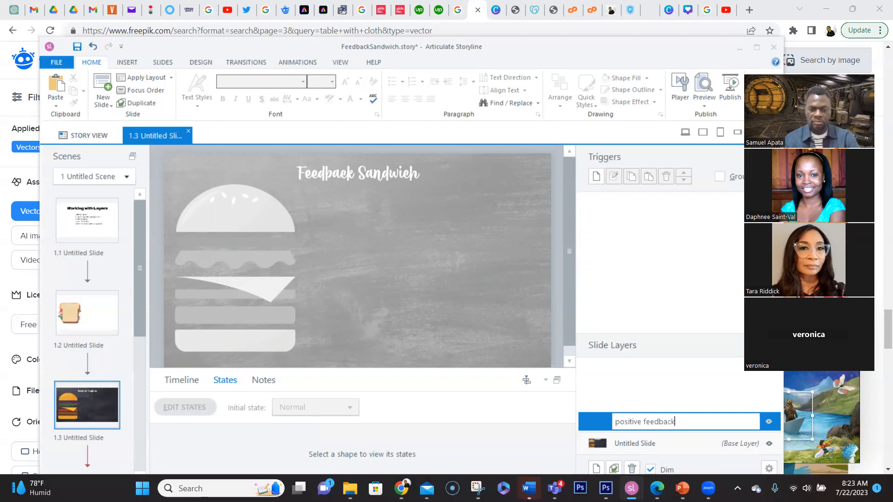
key("Return")
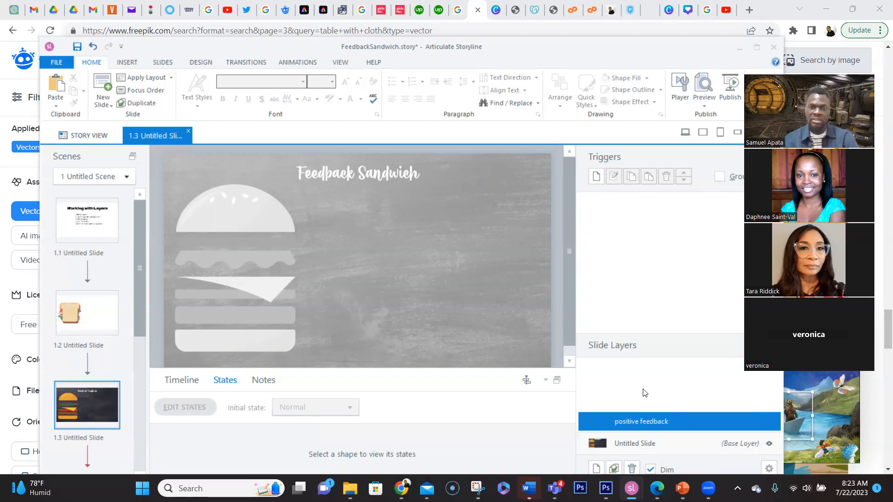
Step: Paste the audio clip into the positive feedback layer, return to the base layer and maximize the Storyline window
key("ctrl+v")
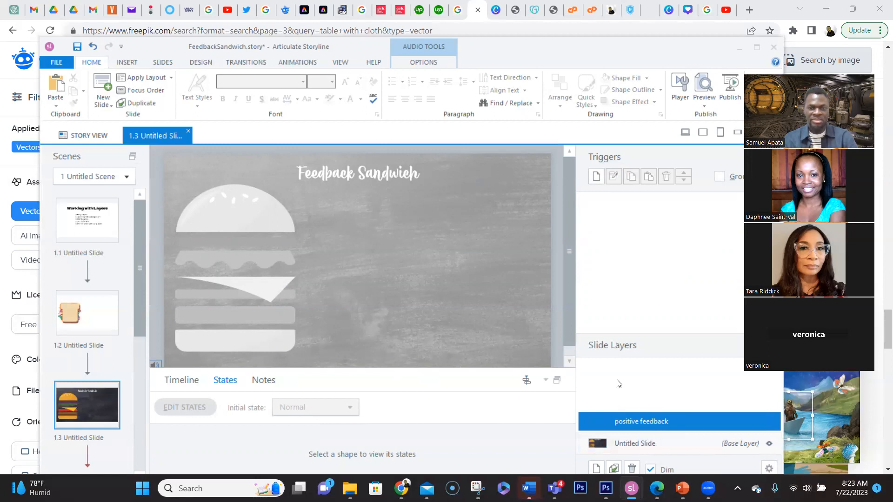
left_click(656, 444)
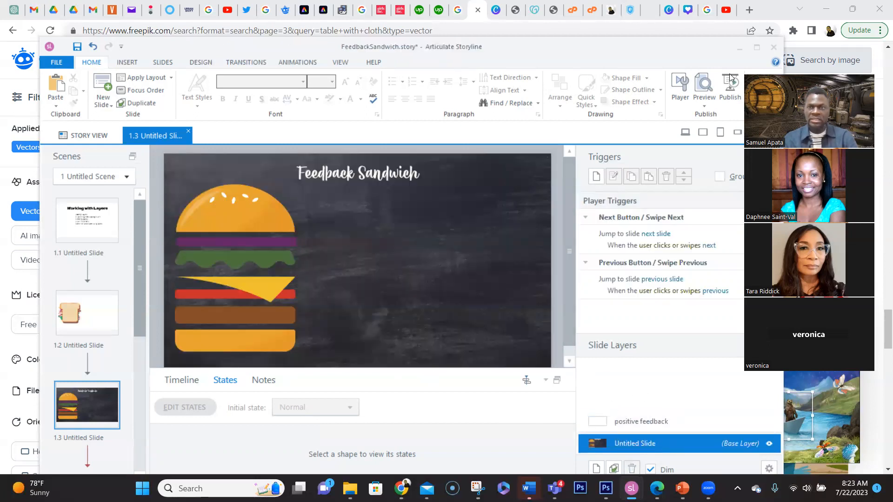
left_click(756, 47)
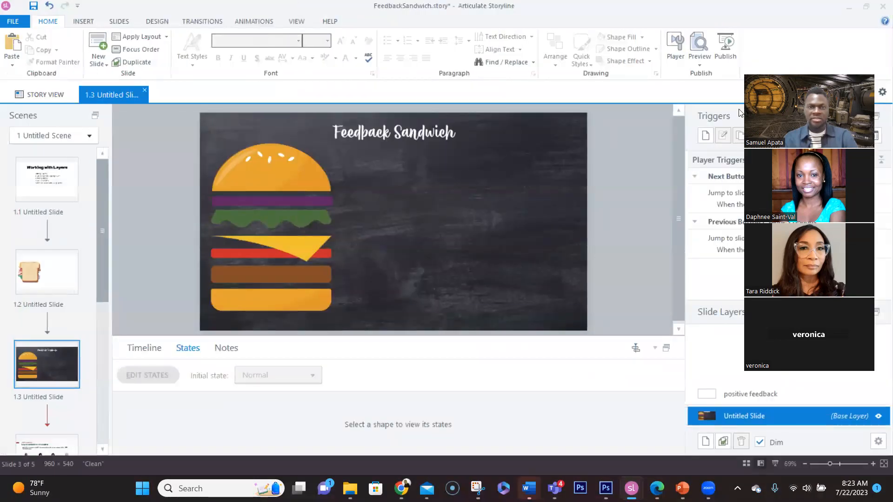
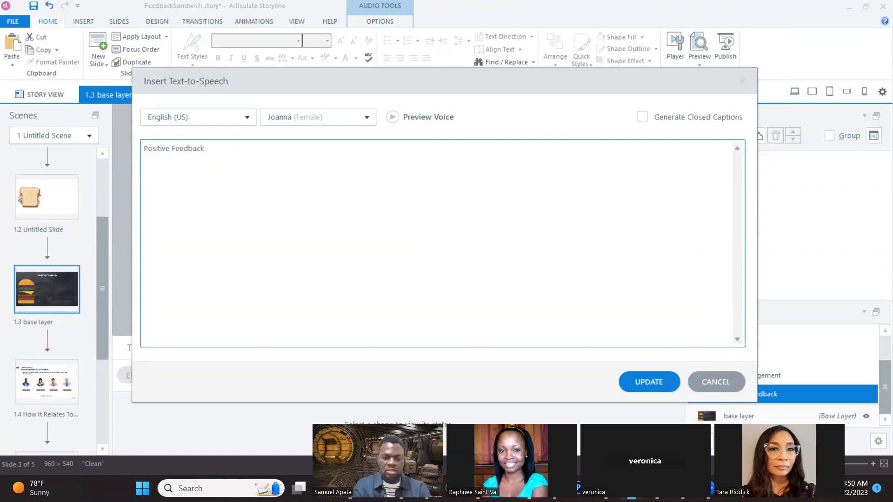
Step: Update the positive feedback layer's text-to-speech to "Positive Feedback to your colleague is a good thing." and show the clip on the timeline
type("you")
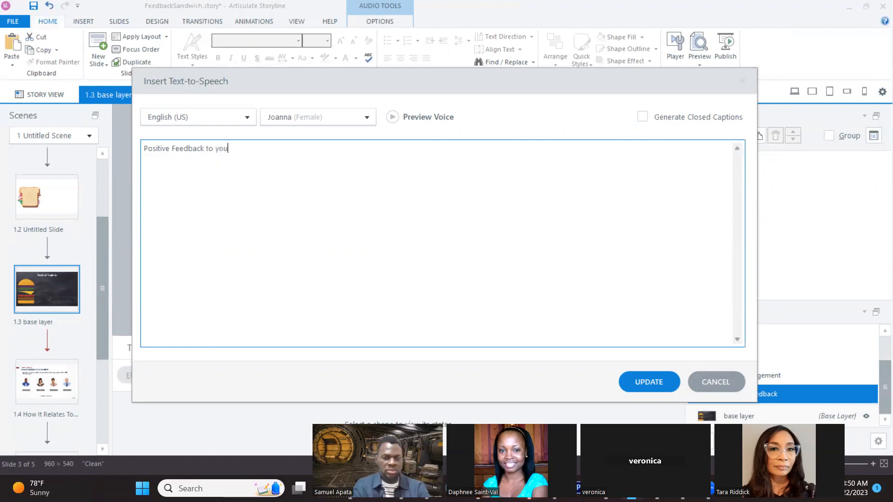
type("r collea")
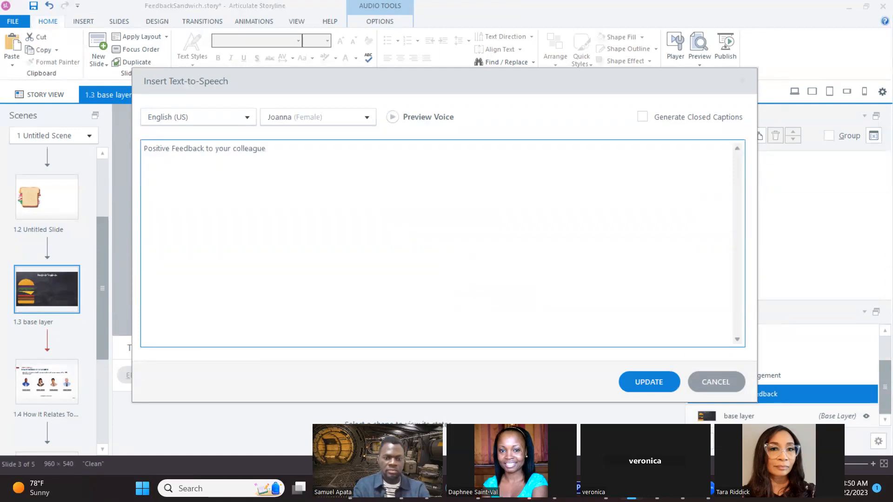
type("gue is a good thing.")
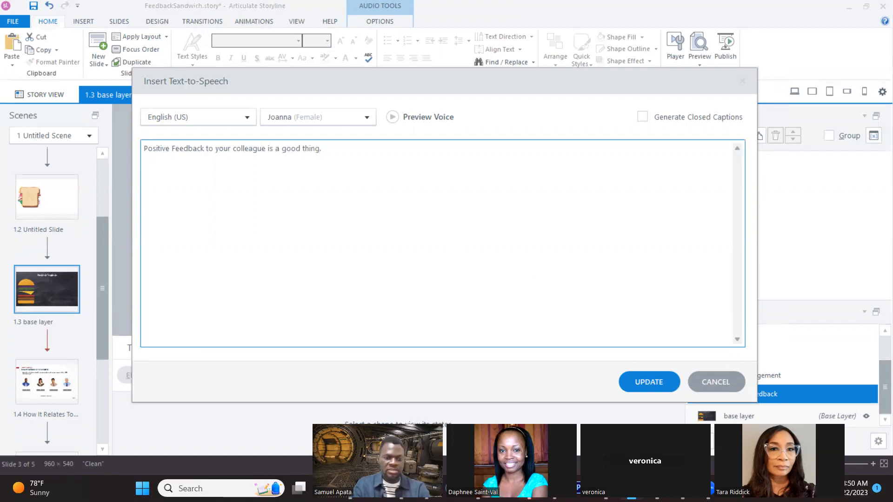
key("ctrl+a")
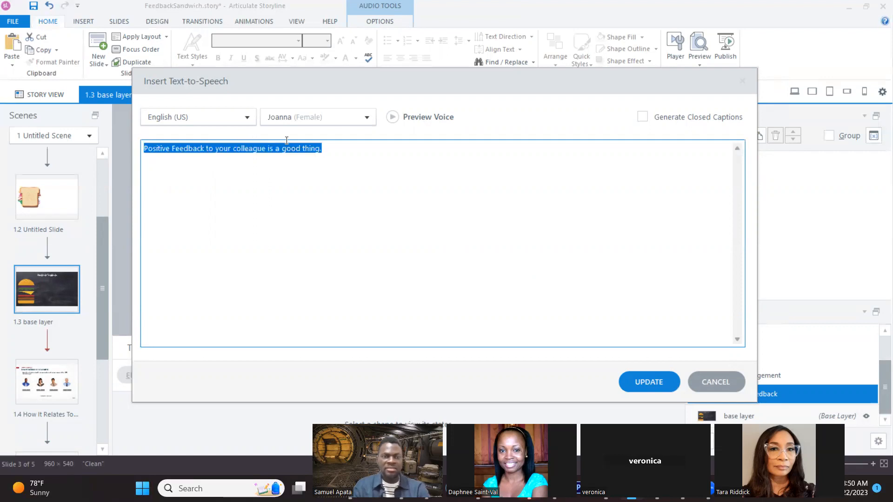
left_click(647, 384)
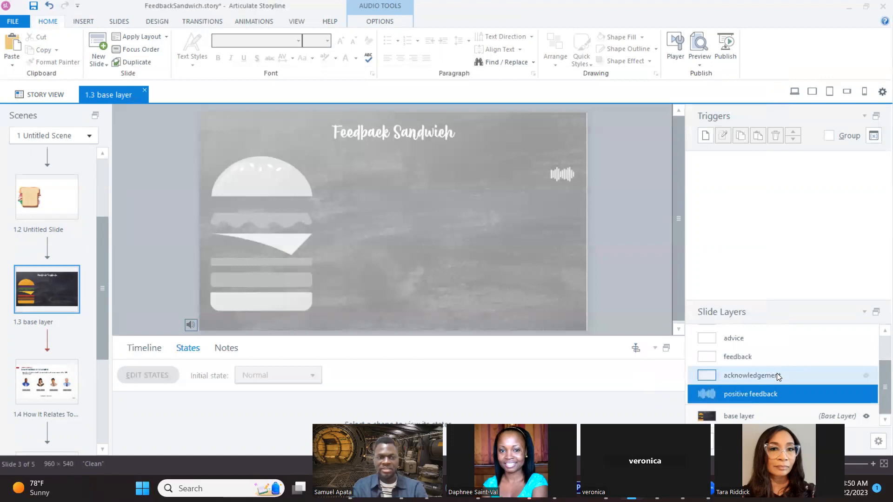
left_click(145, 348)
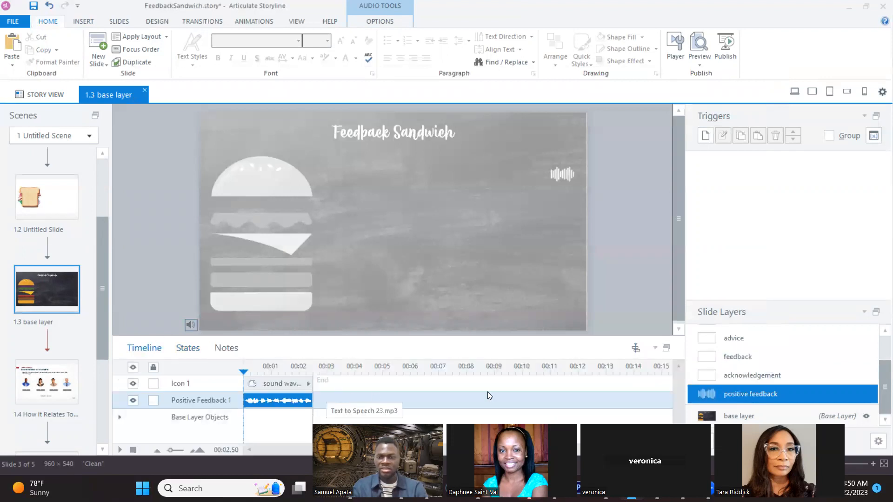
Step: Change the acknowledgement layer's text-to-speech narration to "Acknowledge the persons efforts." and update its audio
left_click(791, 376)
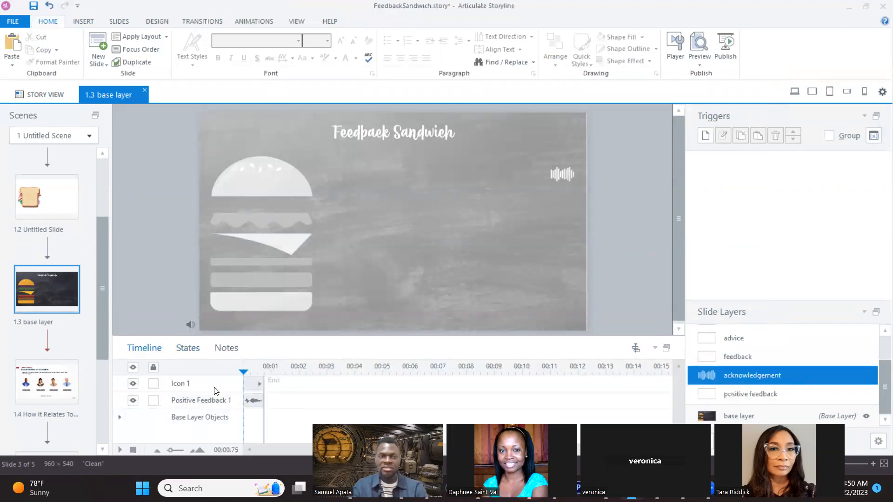
left_click(259, 403)
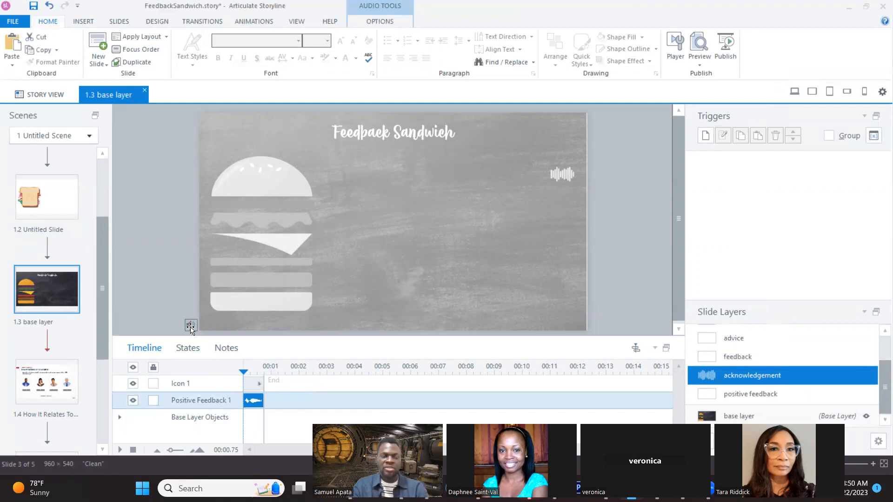
right_click(190, 325)
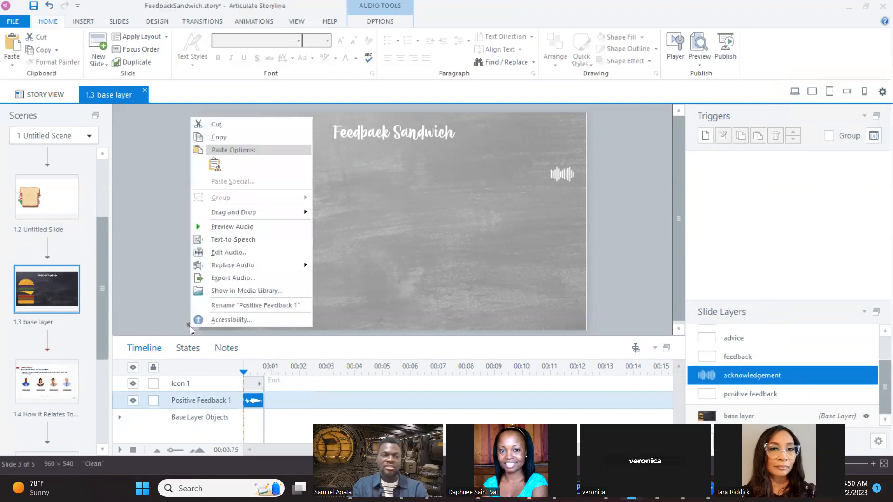
left_click(241, 239)
left_click(212, 148)
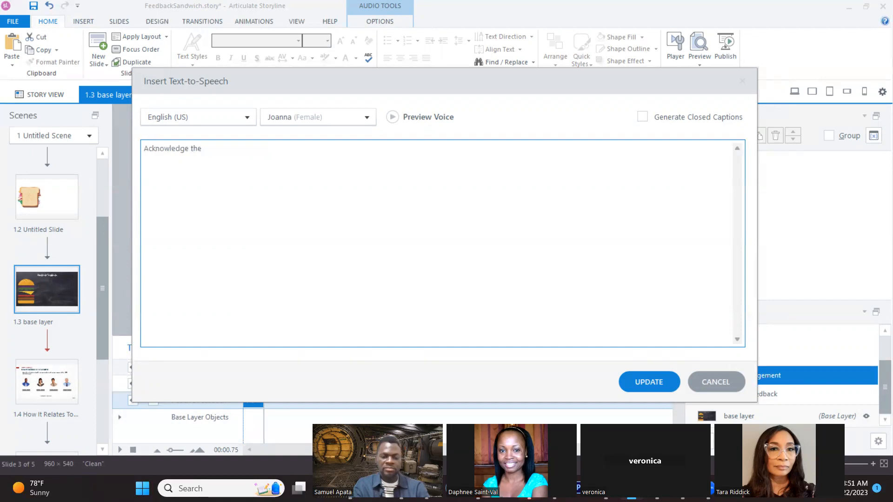
type("the persons efforts.")
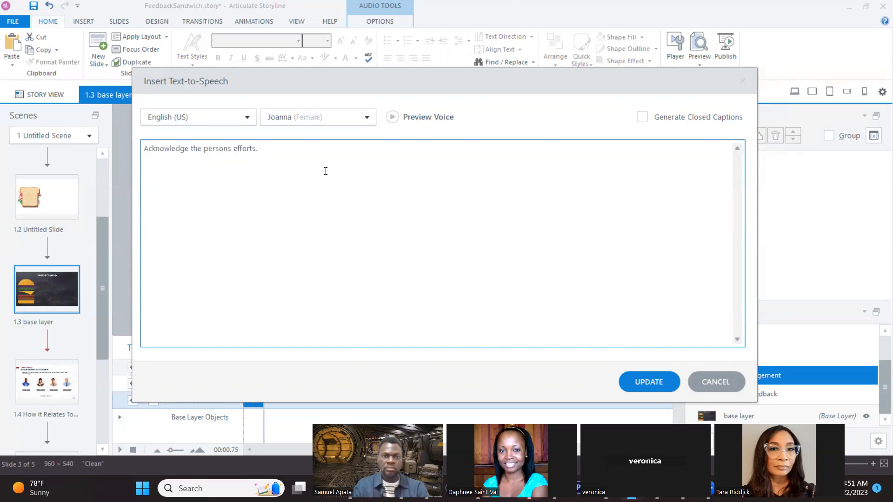
left_click(654, 378)
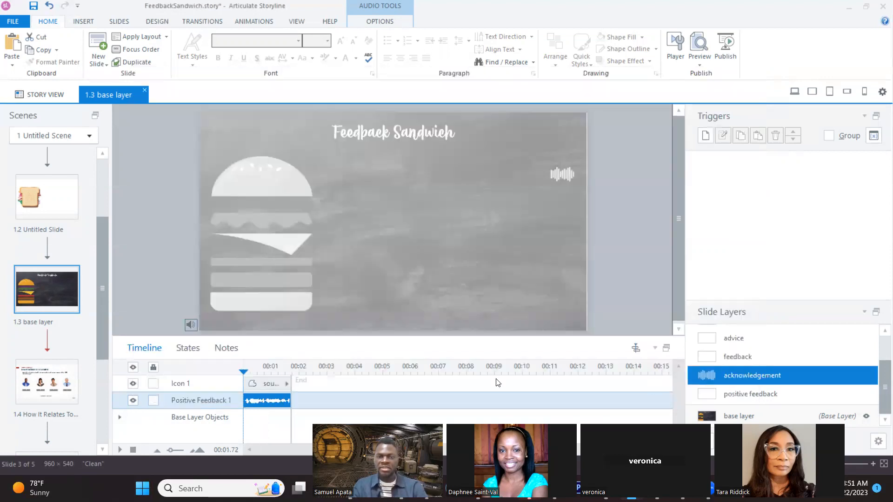
Step: Return to the base layer of slide 1.3 and preview only this slide
left_click(755, 411)
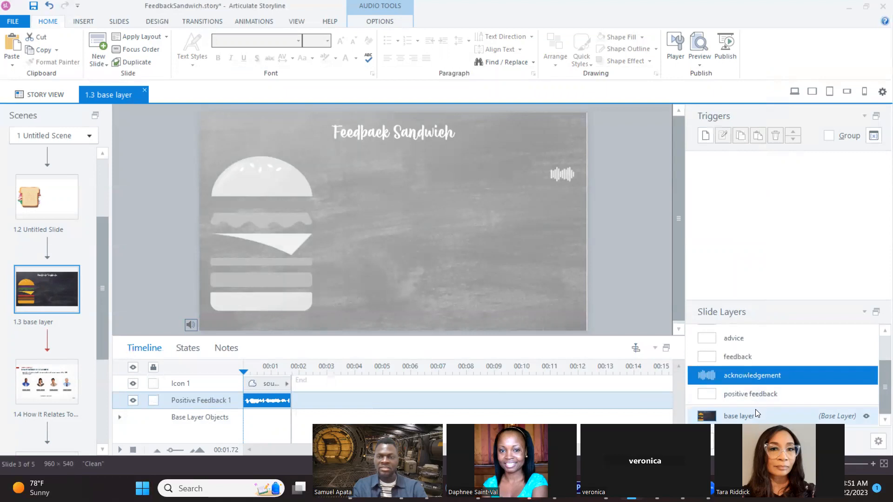
left_click(701, 65)
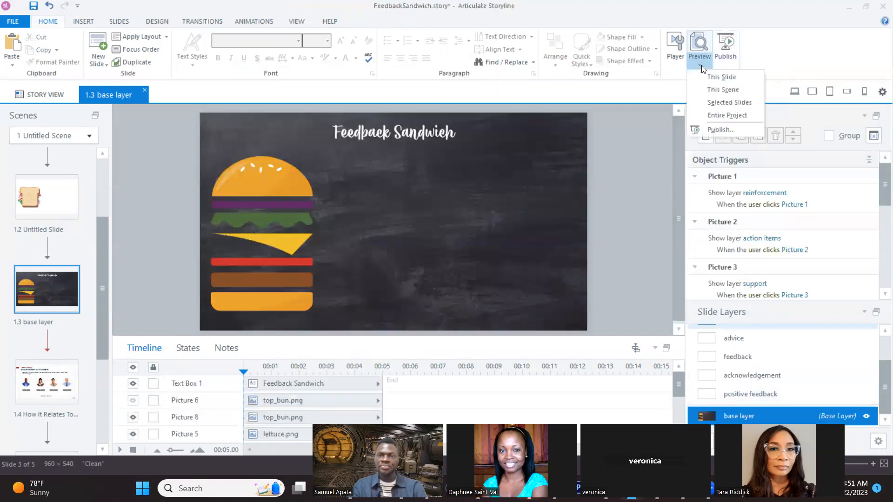
left_click(711, 75)
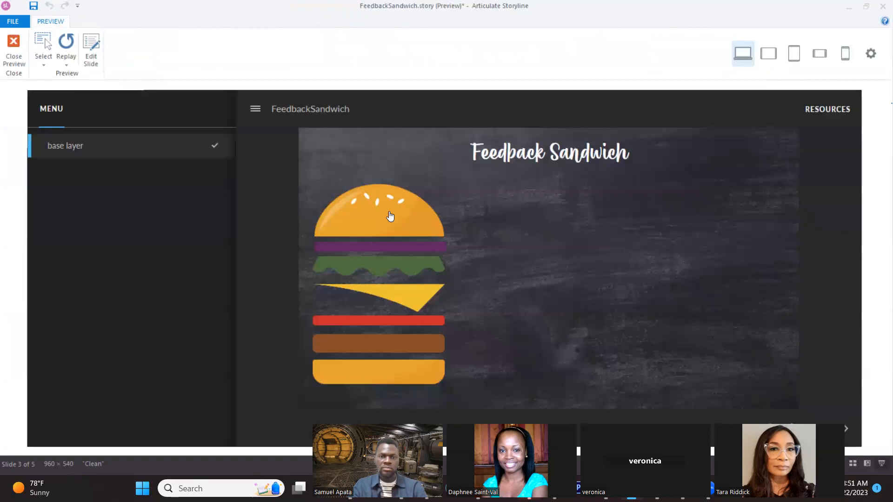
Step: Test the top bun and onion slices in the slide preview to hear their narration overlap, and close the preview
left_click(384, 215)
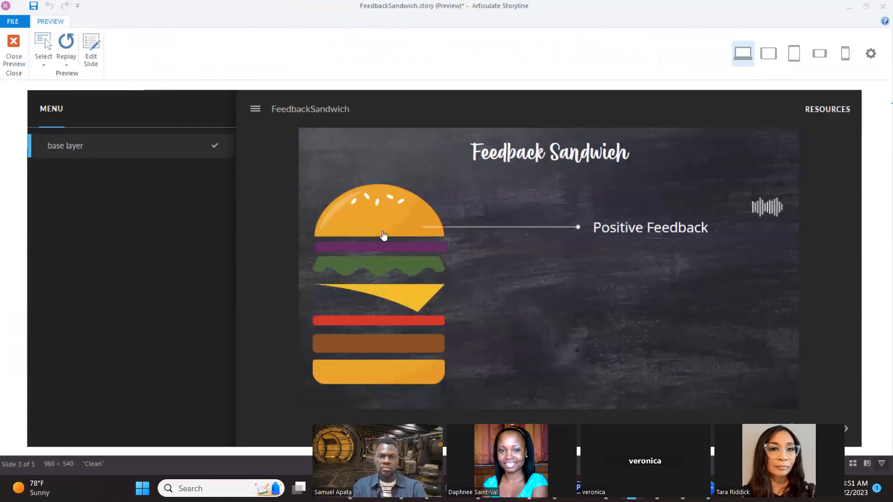
left_click(397, 250)
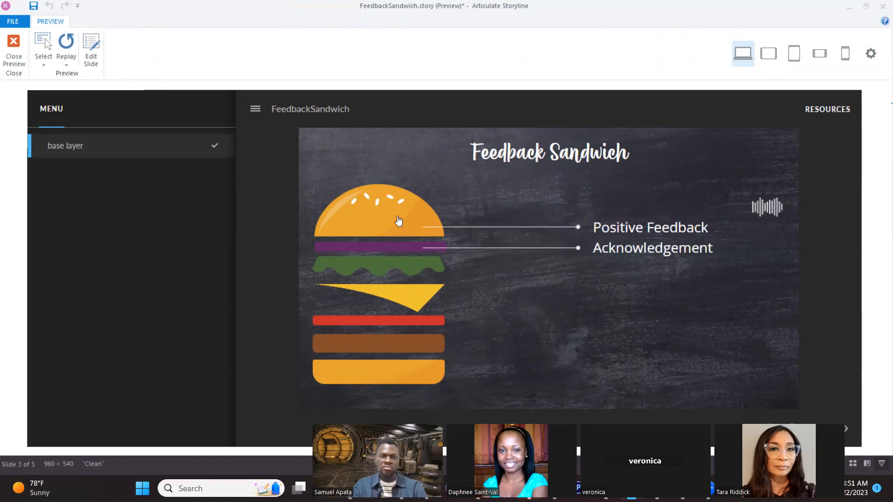
left_click(14, 46)
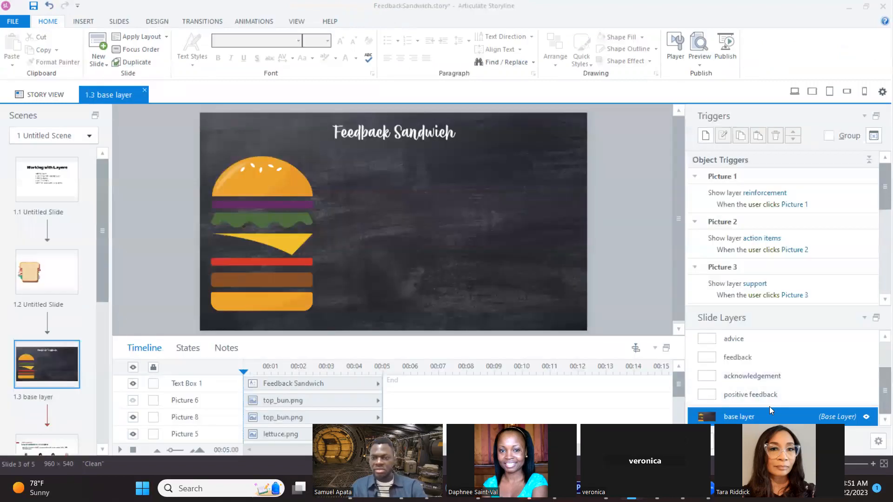
Step: Turn off "Hide other slide layers" in the properties of the positive feedback and acknowledgement layers
left_click(808, 396)
double_click(807, 395)
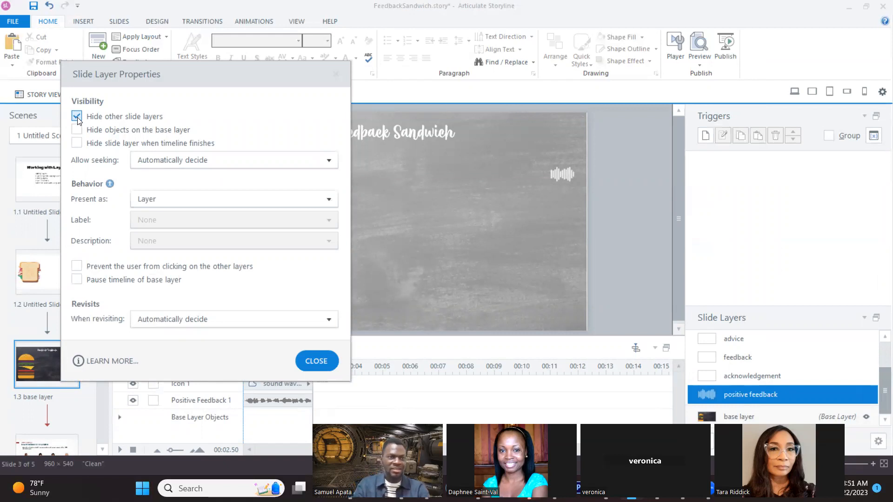
left_click(93, 119)
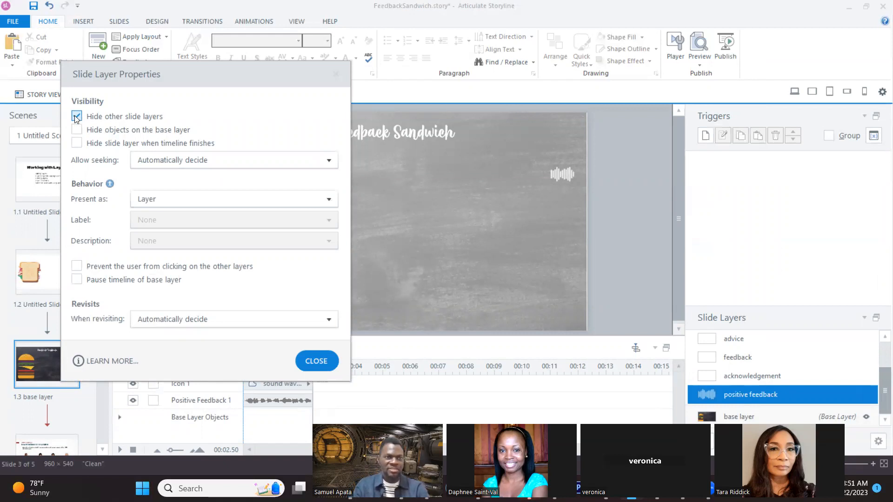
left_click(320, 354)
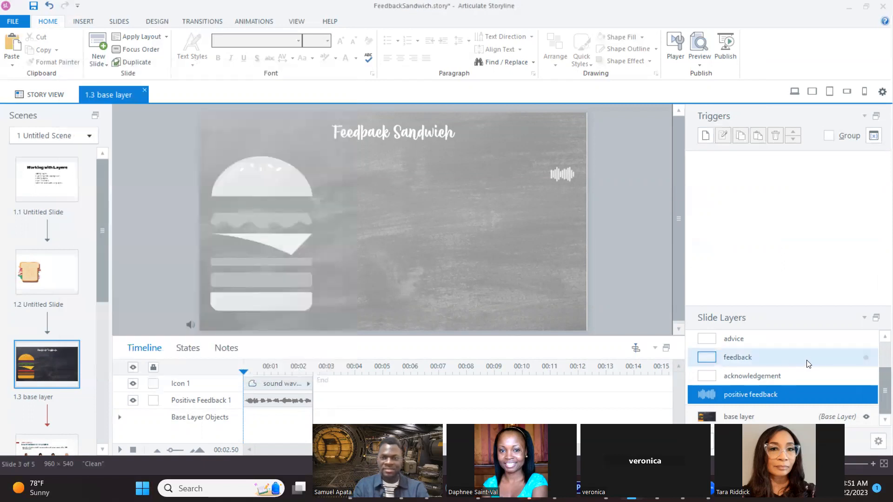
left_click(814, 377)
double_click(814, 374)
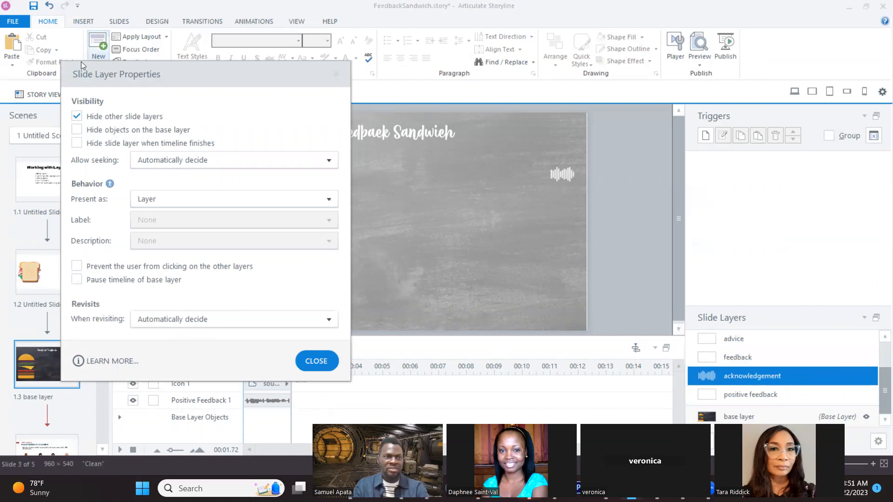
left_click(77, 116)
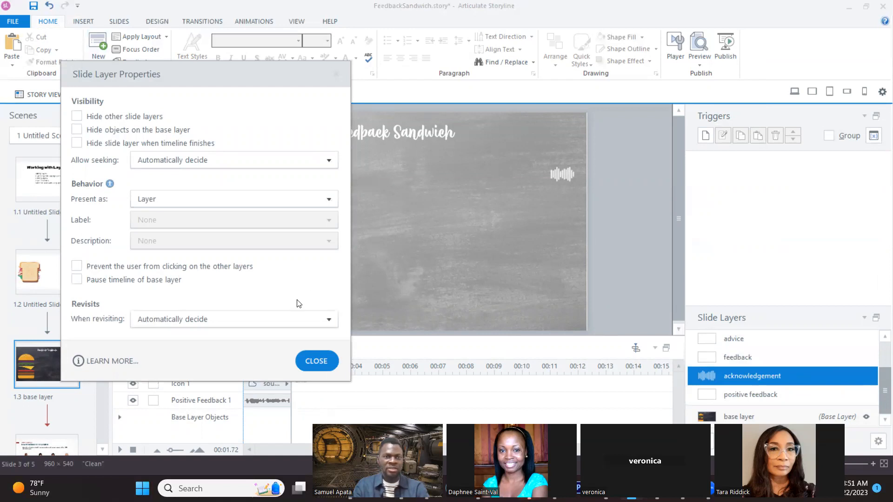
left_click(316, 361)
Step: Preview slide 1.3, test the top bun and onion with the changed layer visibility, and close the preview
left_click(700, 65)
left_click(719, 77)
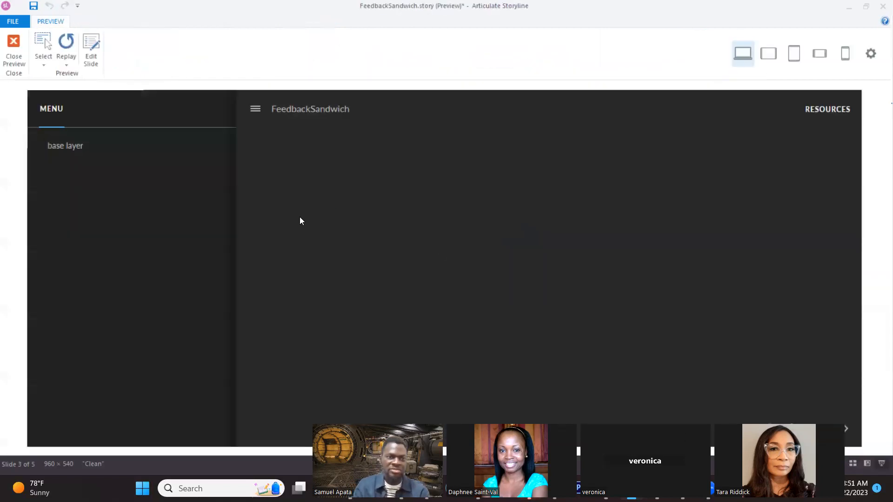
left_click(372, 215)
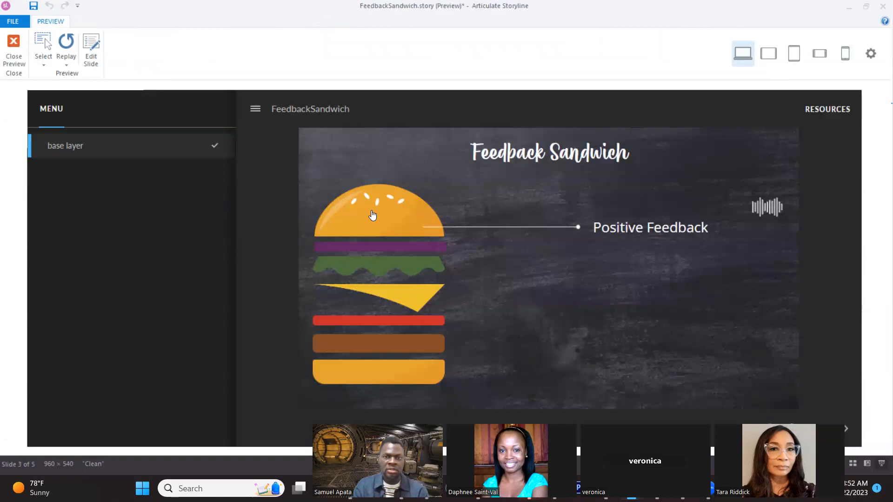
left_click(385, 254)
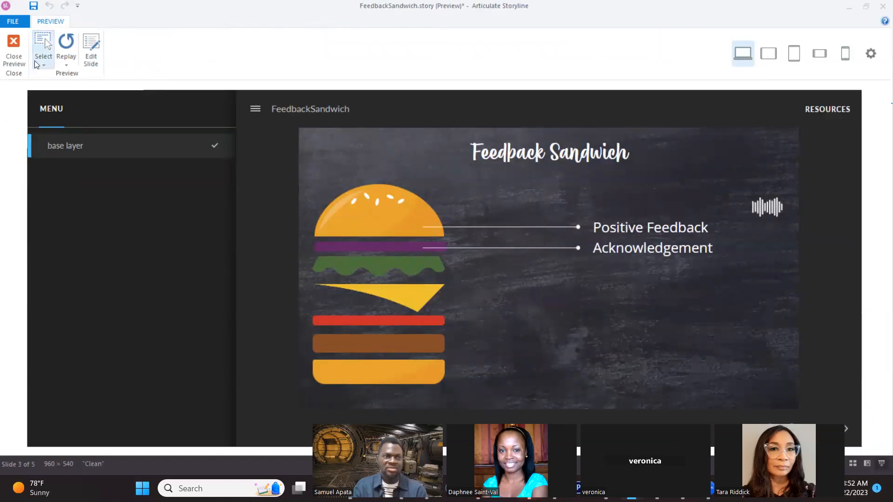
left_click(14, 59)
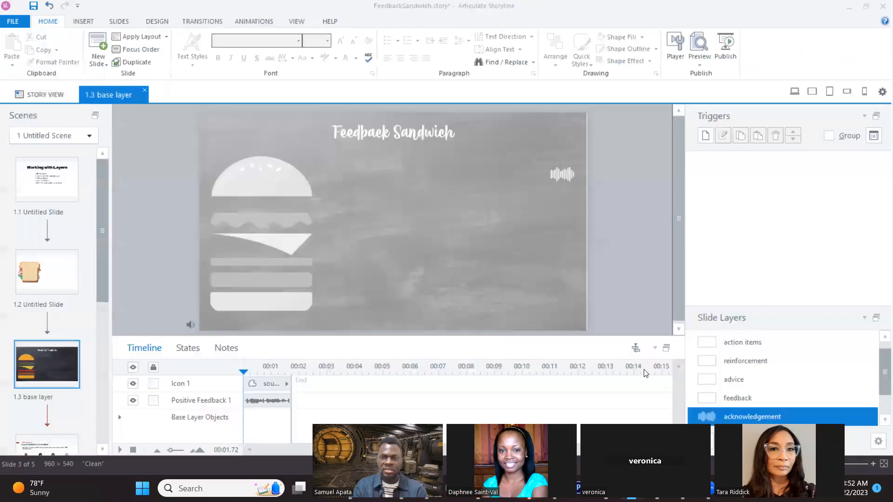
Step: Check the feedback layer's properties and turn "Hide other slide layers" back on for the positive feedback and acknowledgement layers
double_click(780, 402)
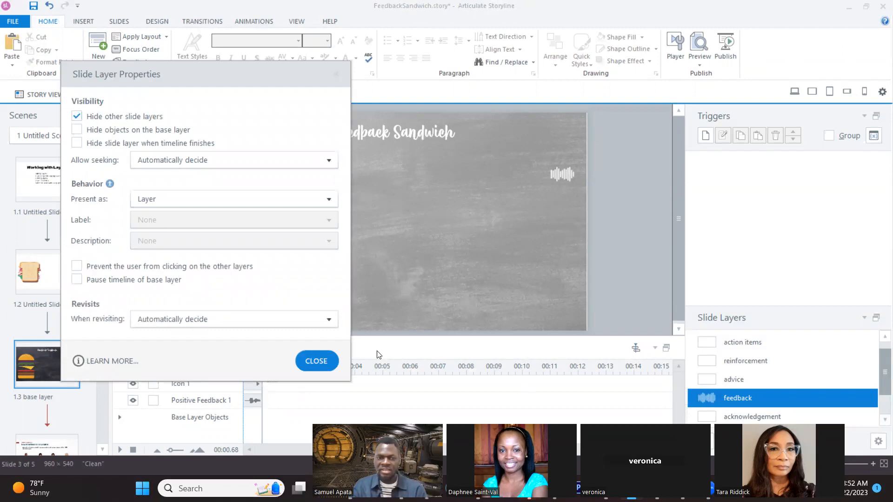
left_click(329, 363)
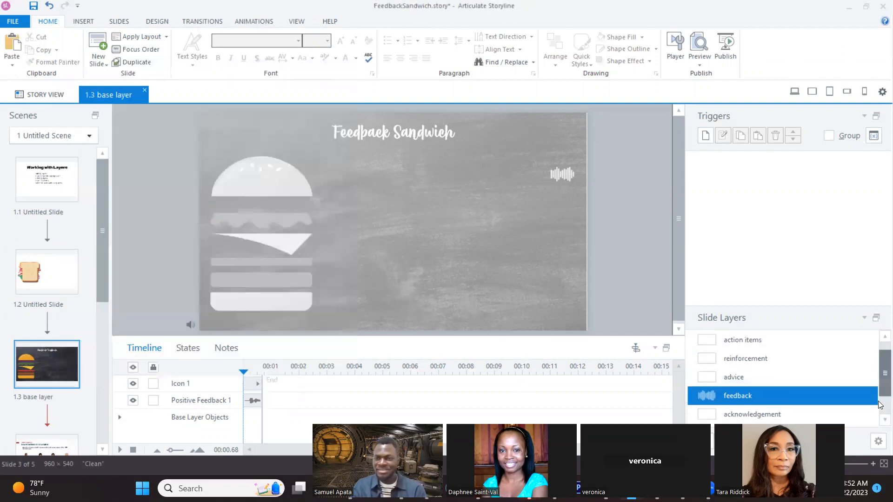
scroll(838, 395, "down", 2)
double_click(805, 399)
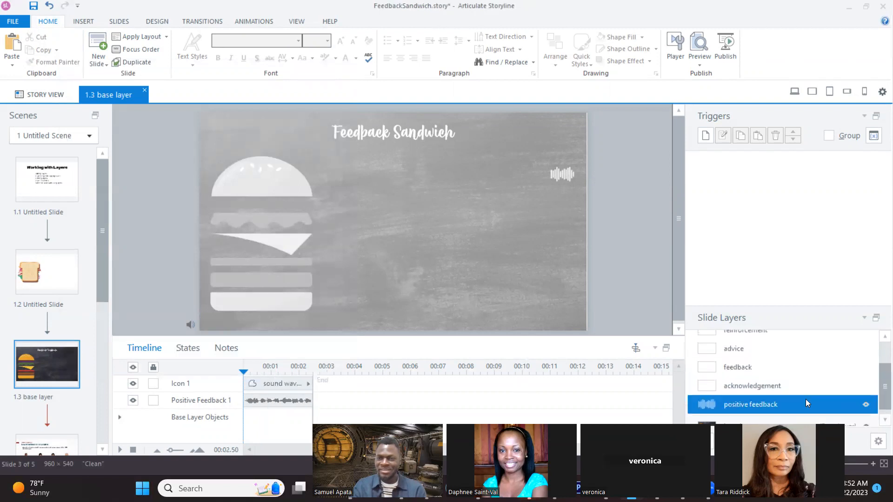
left_click(78, 114)
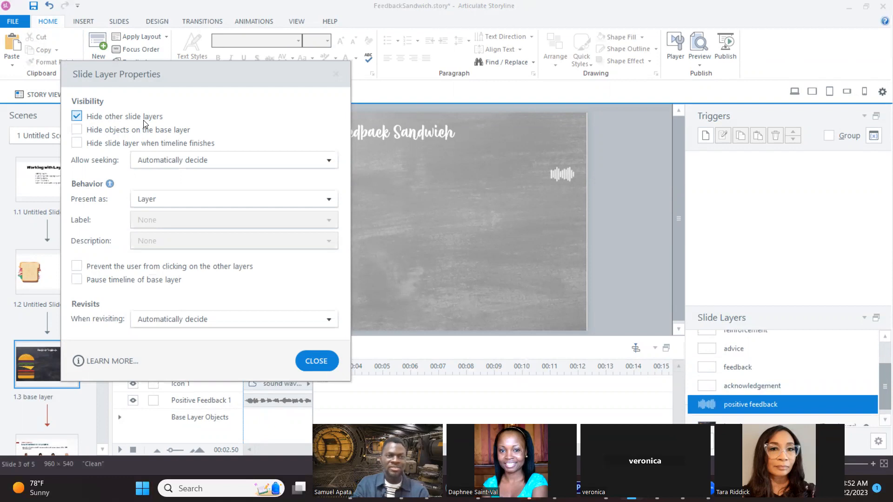
left_click(317, 362)
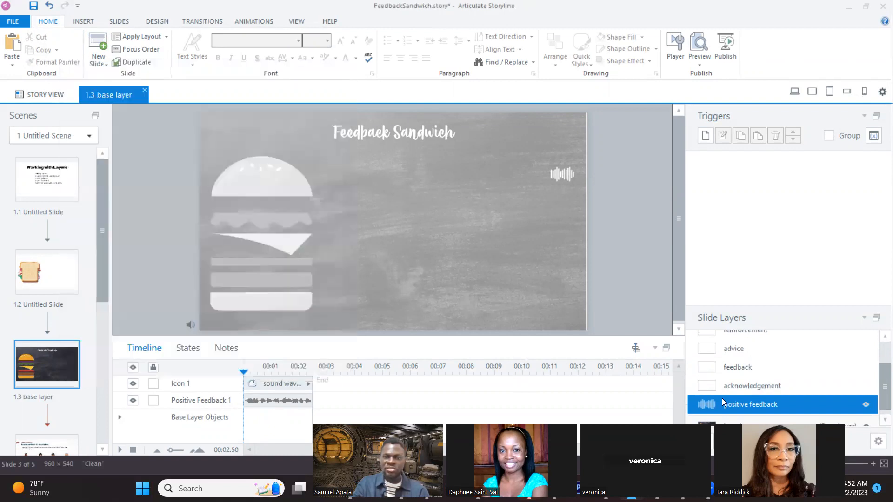
left_click(797, 386)
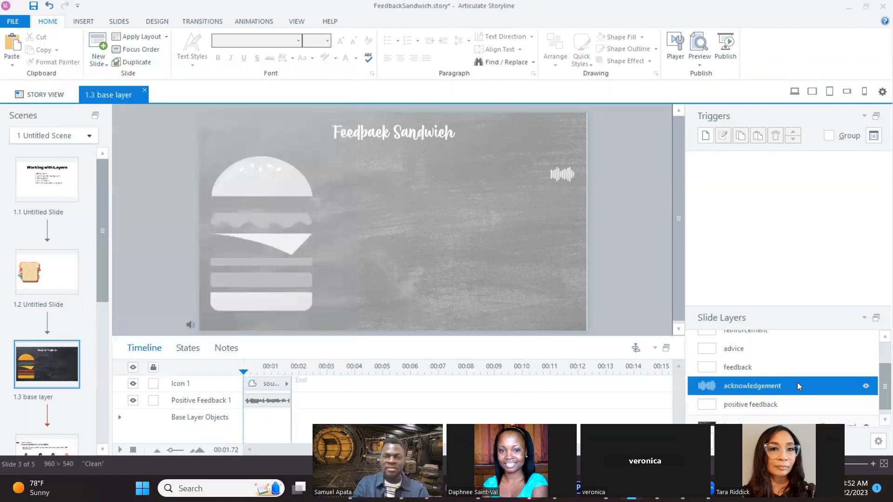
double_click(797, 383)
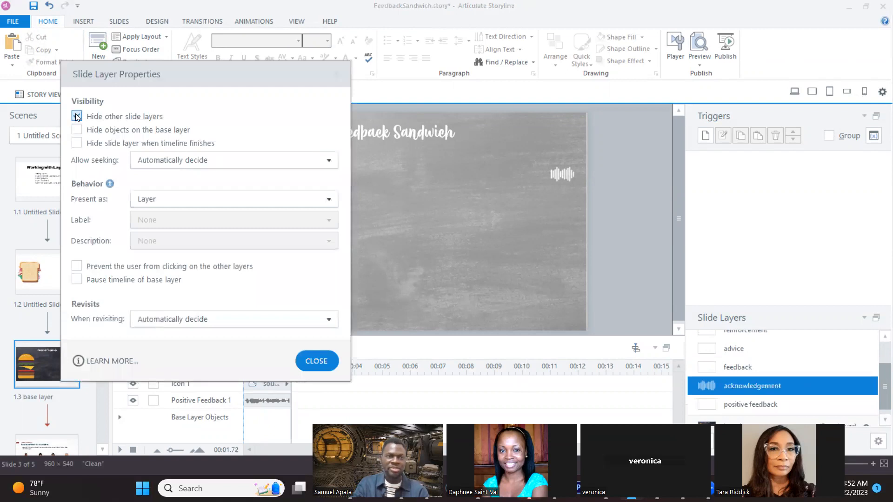
left_click(316, 361)
Step: Add a trigger to the positive feedback layer that hides this layer when the timeline ends on this layer
left_click(792, 404)
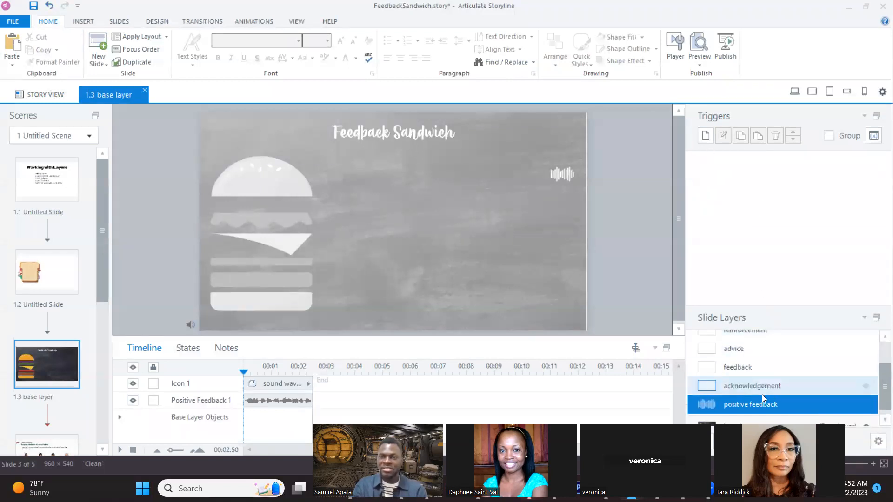
left_click(706, 136)
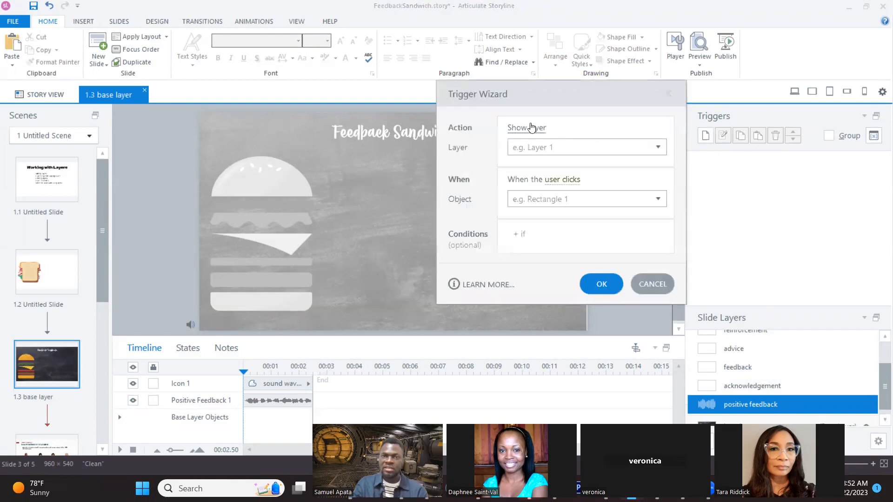
left_click(532, 128)
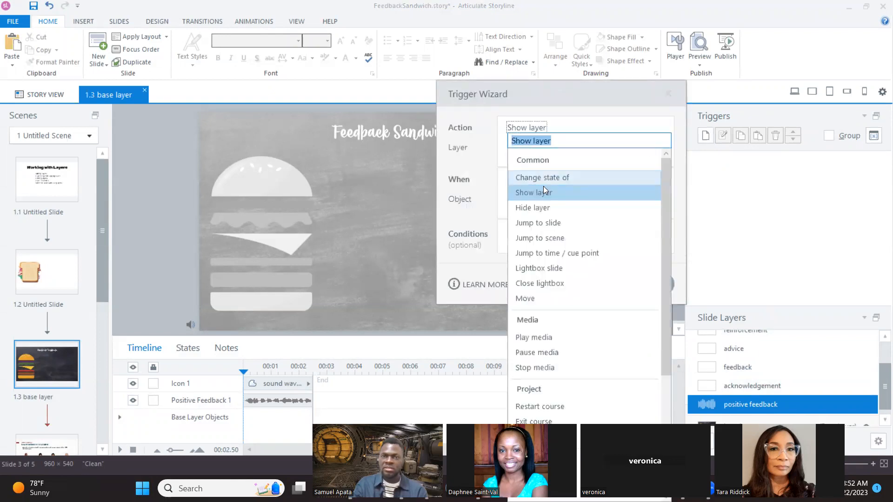
left_click(538, 207)
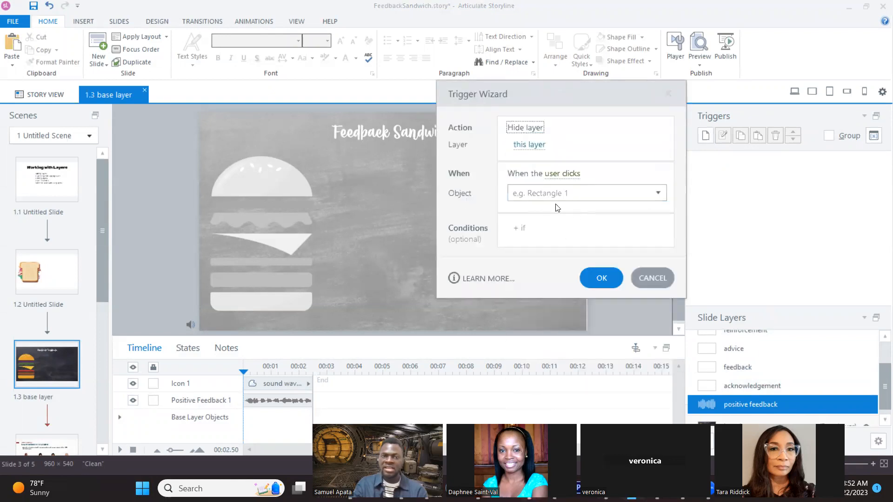
left_click(562, 177)
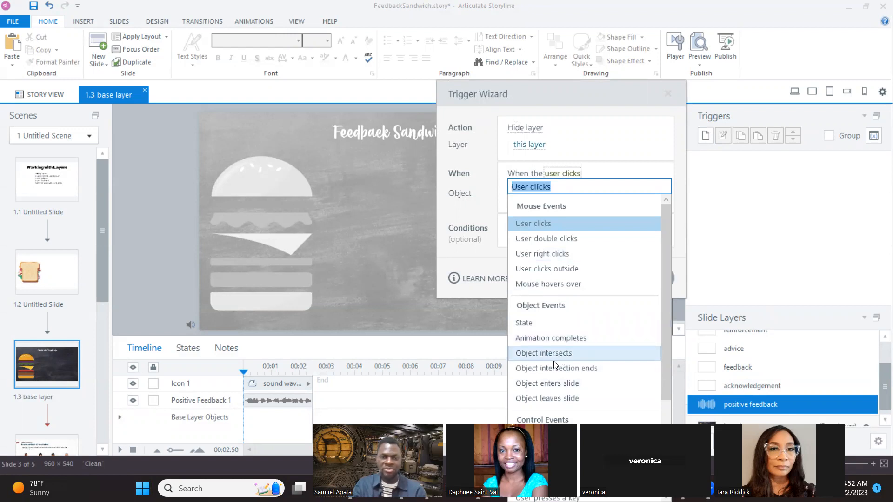
scroll(597, 420, "down", 3)
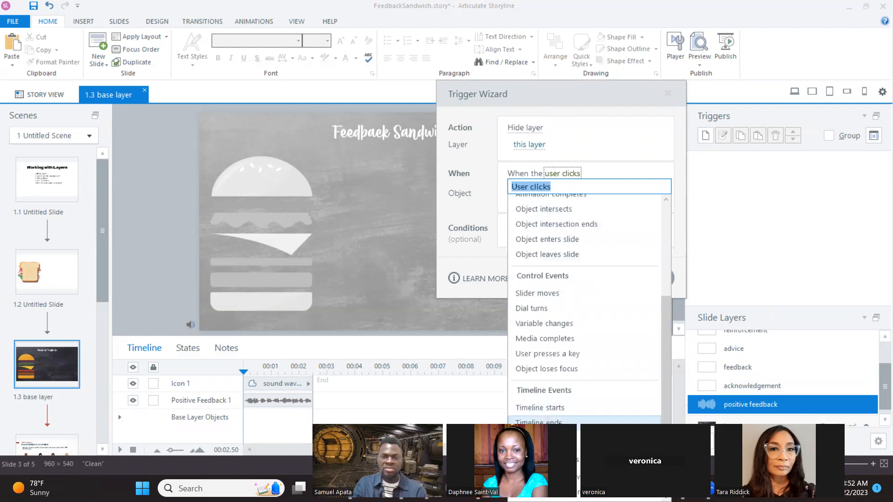
left_click(539, 421)
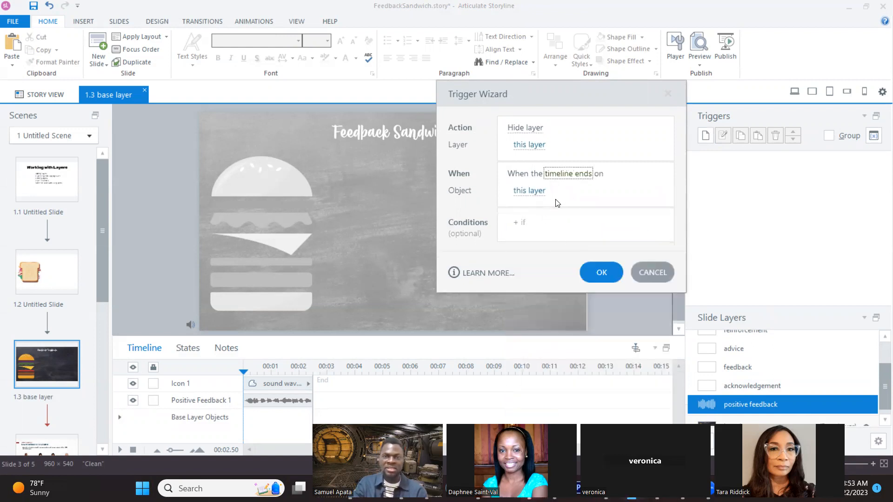
left_click(597, 275)
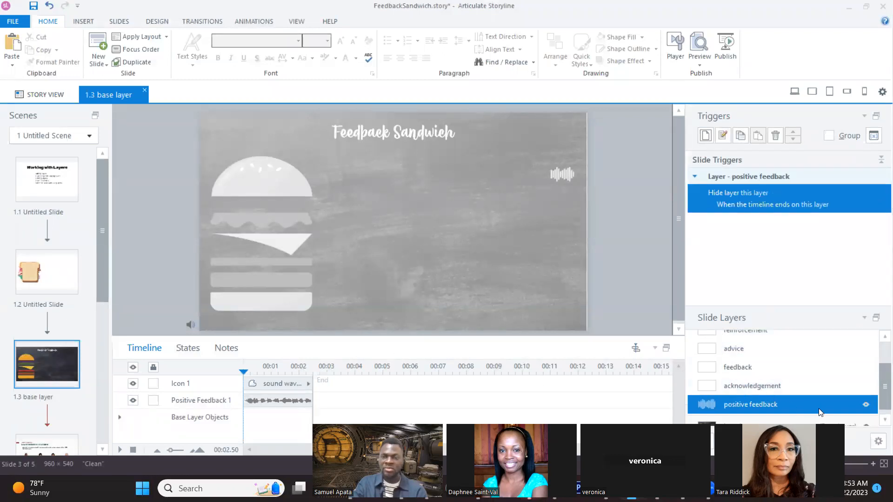
scroll(821, 410, "down", 1)
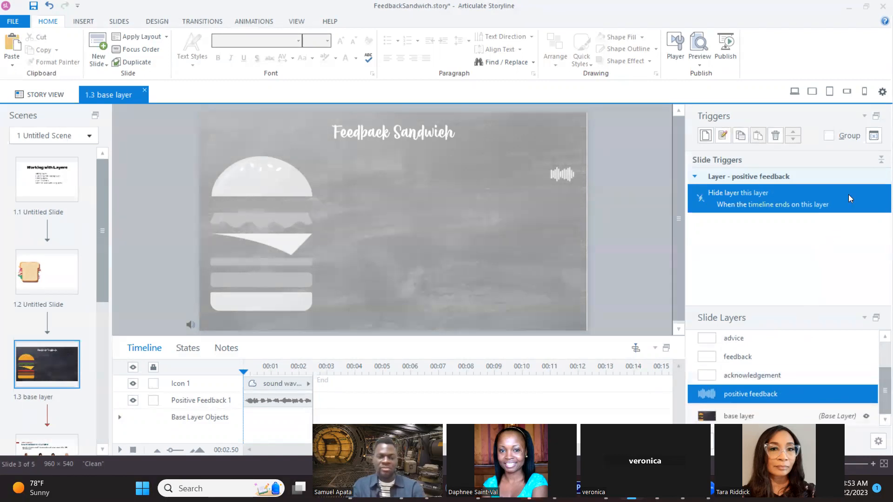
left_click(819, 374)
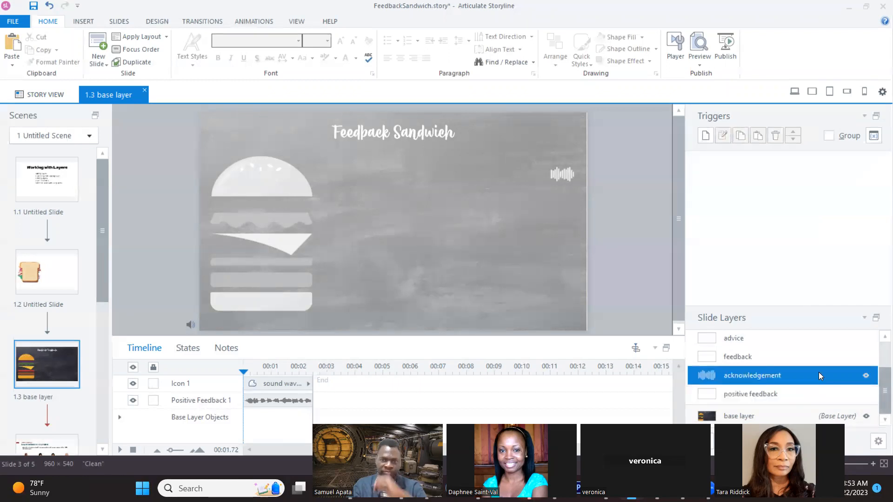
type("Positive Feedback to your colleague is a good thing.")
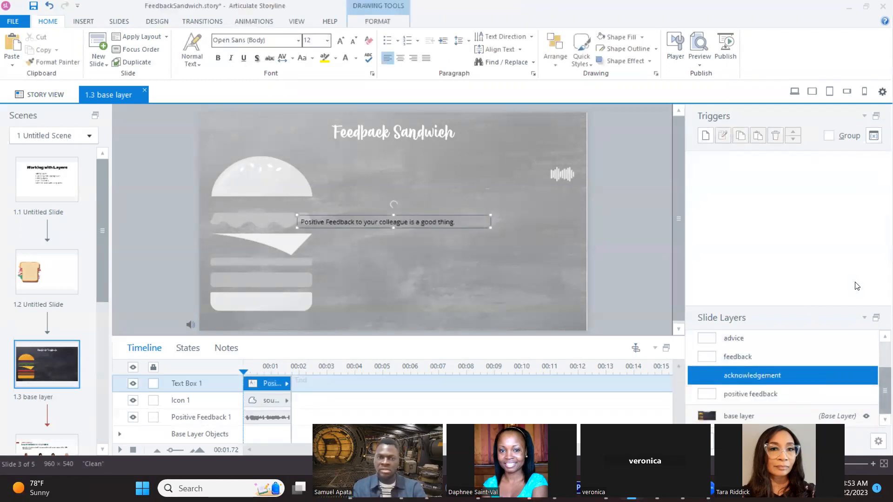
key("ctrl+z")
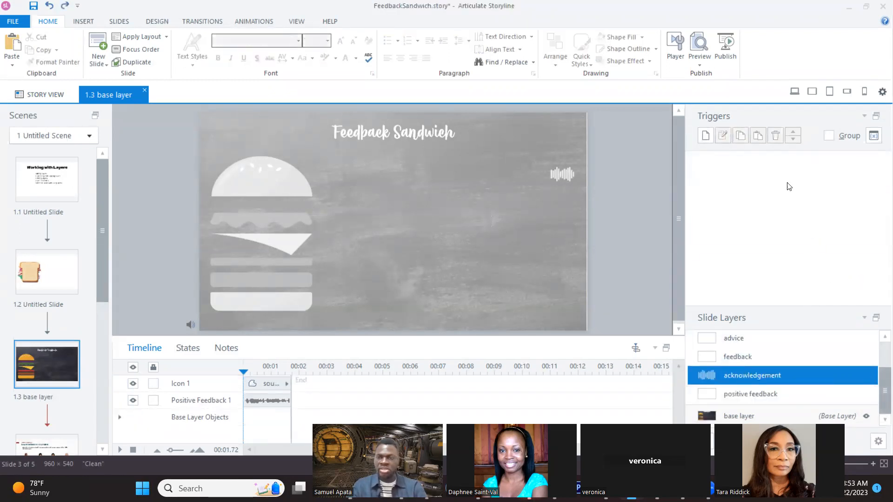
key("ctrl+y")
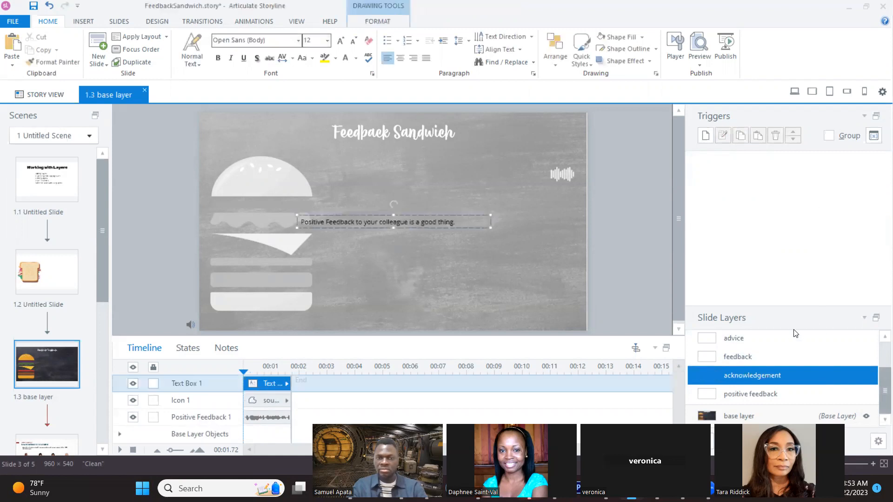
left_click(619, 285)
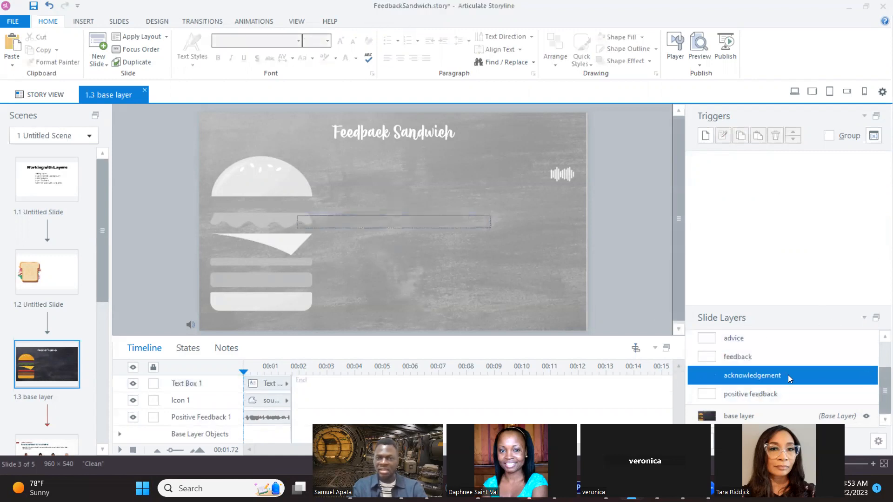
left_click(448, 226)
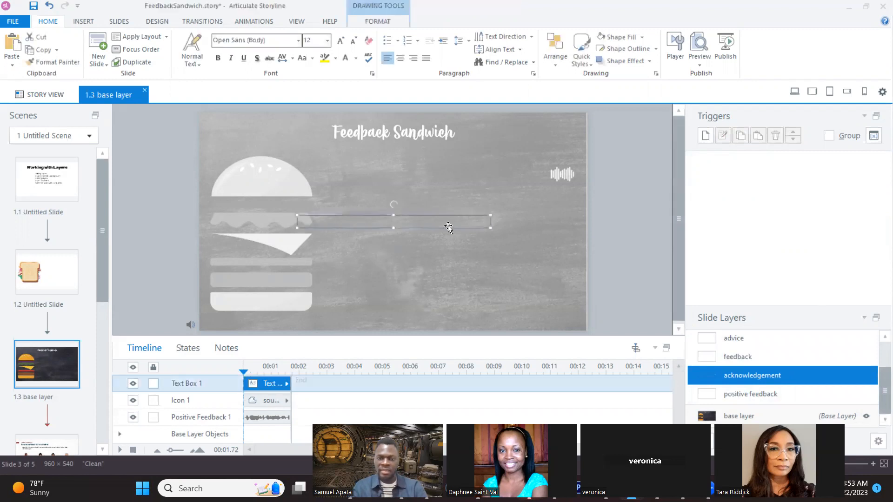
key("Delete")
Step: Copy the positive feedback layer's hide-this-layer timeline trigger and paste it onto the acknowledgement layer
left_click(777, 393)
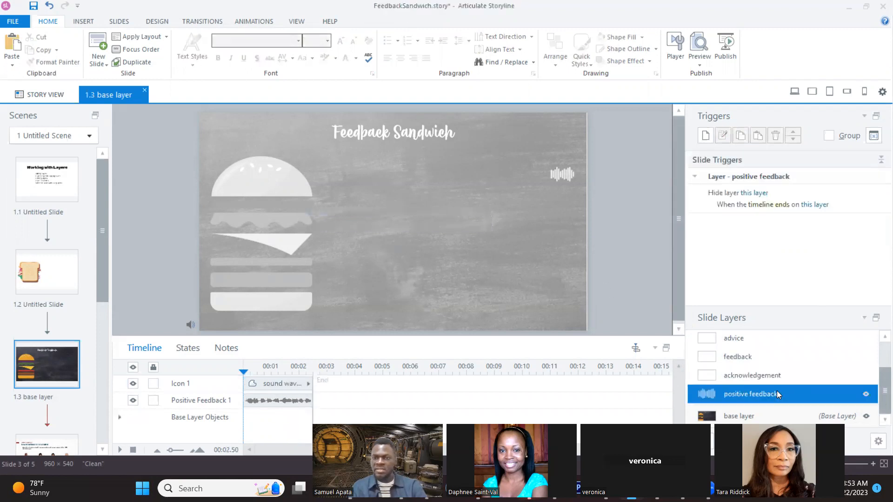
left_click(846, 195)
right_click(847, 195)
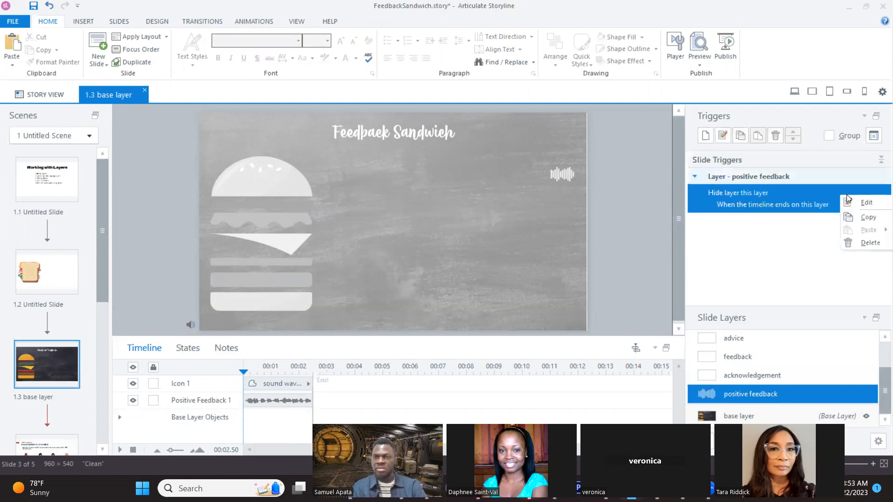
left_click(866, 219)
left_click(803, 378)
right_click(783, 242)
left_click(808, 271)
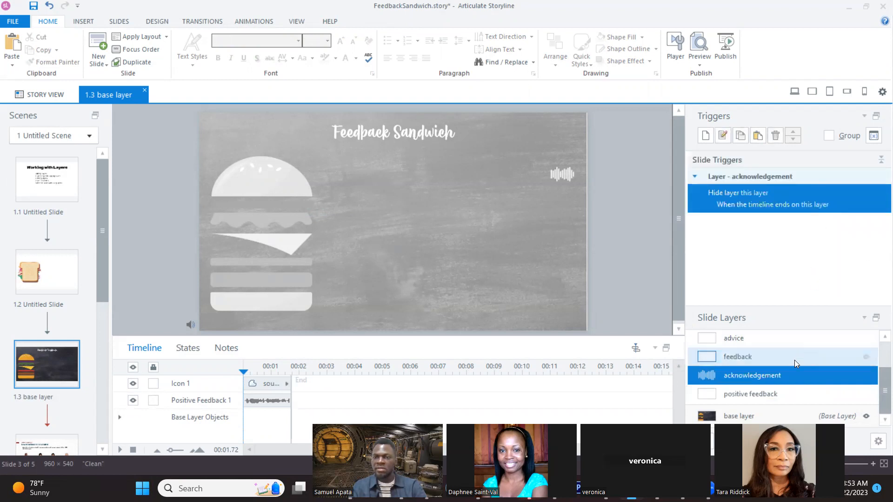
Step: Paste the copied hide-layer trigger onto the feedback and advice layers
left_click(794, 358)
right_click(792, 243)
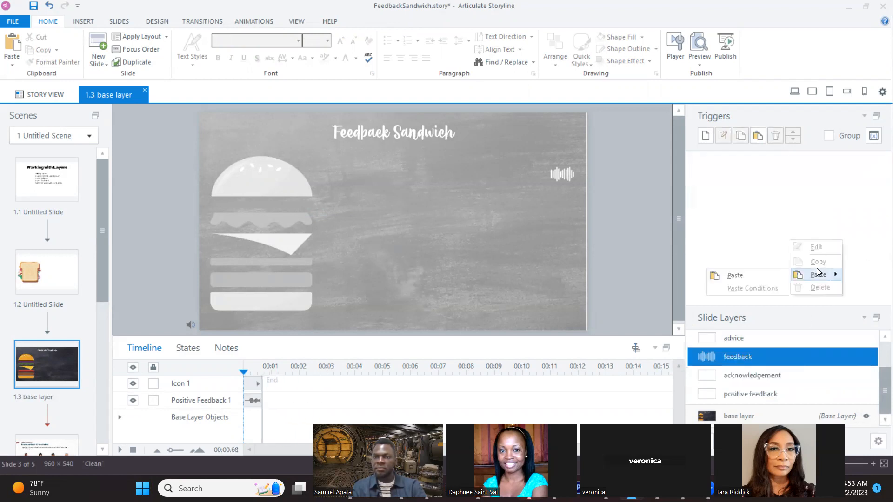
left_click(817, 269)
left_click(800, 339)
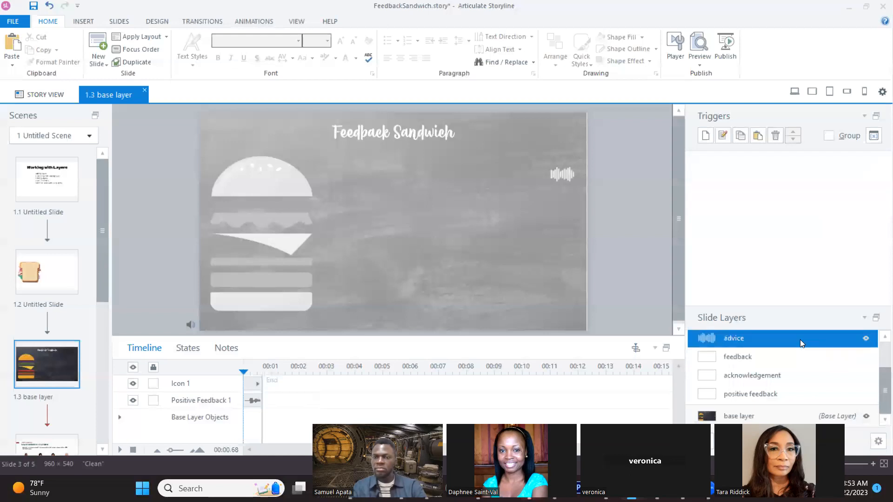
right_click(778, 223)
left_click(813, 256)
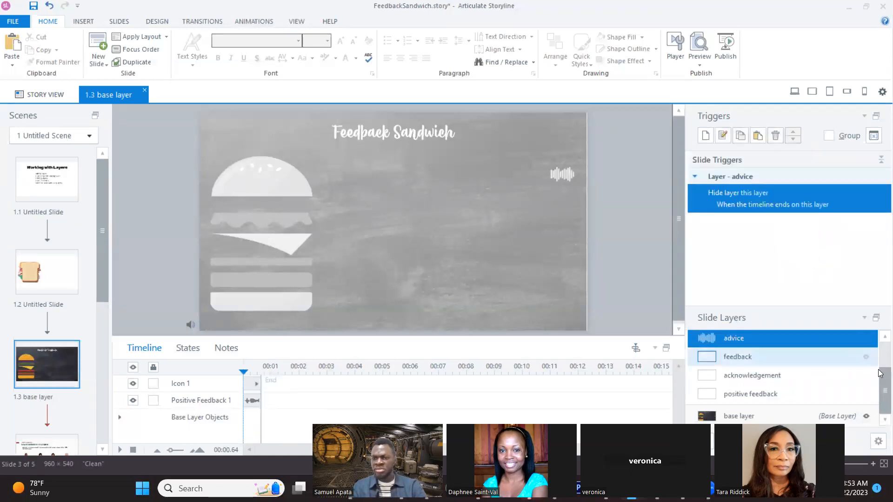
Step: Paste the copied hide-layer trigger onto the reinforcement, action items and support layers
left_click_drag(881, 373, 880, 345)
left_click(800, 378)
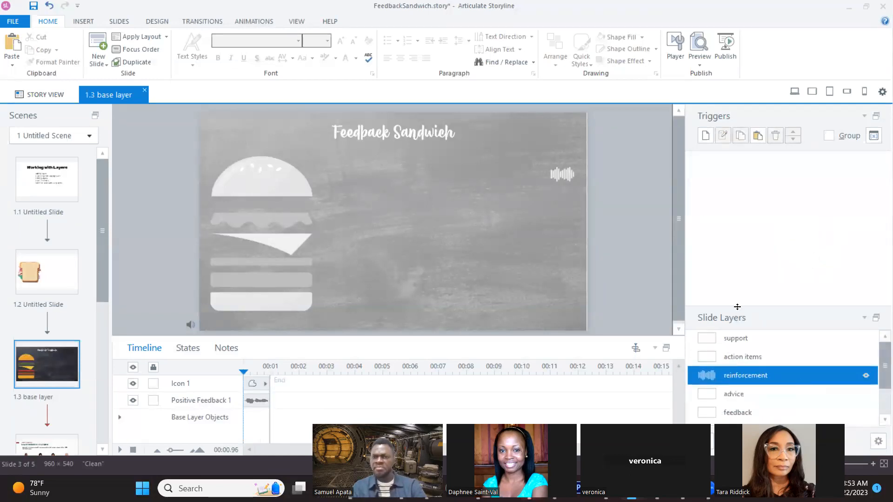
right_click(735, 210)
left_click(766, 240)
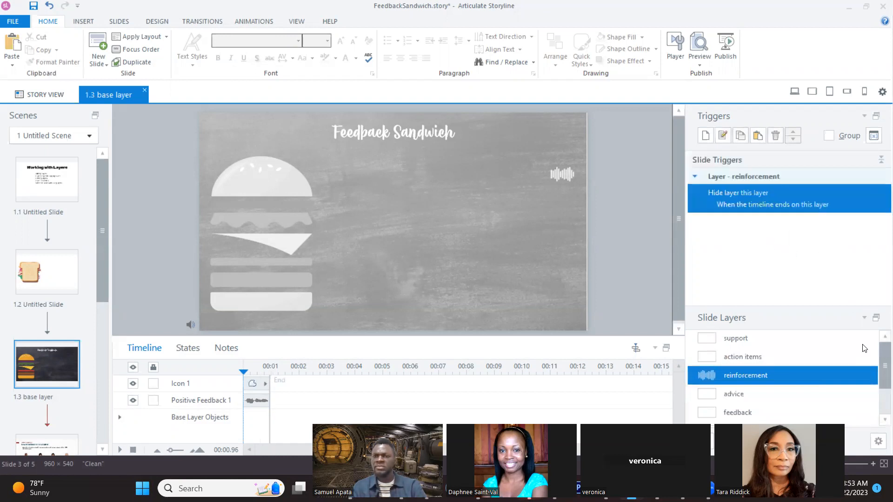
left_click(829, 360)
right_click(778, 233)
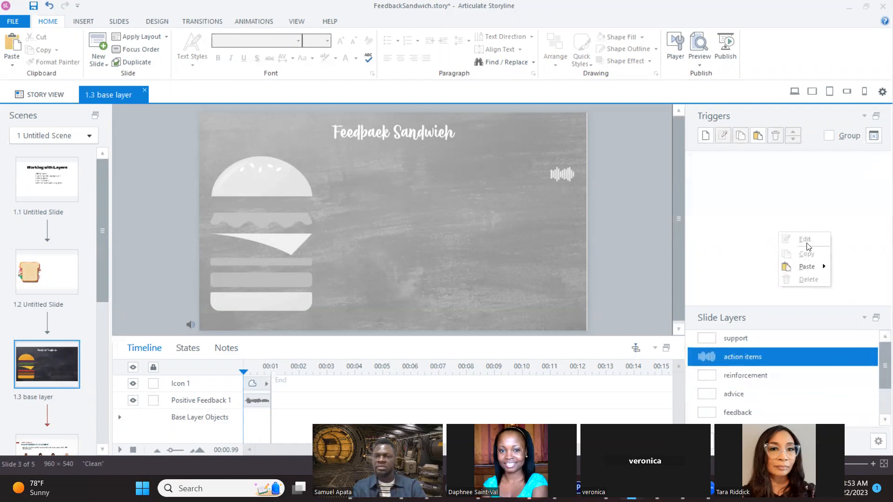
left_click(810, 266)
left_click(786, 342)
right_click(752, 222)
left_click(778, 258)
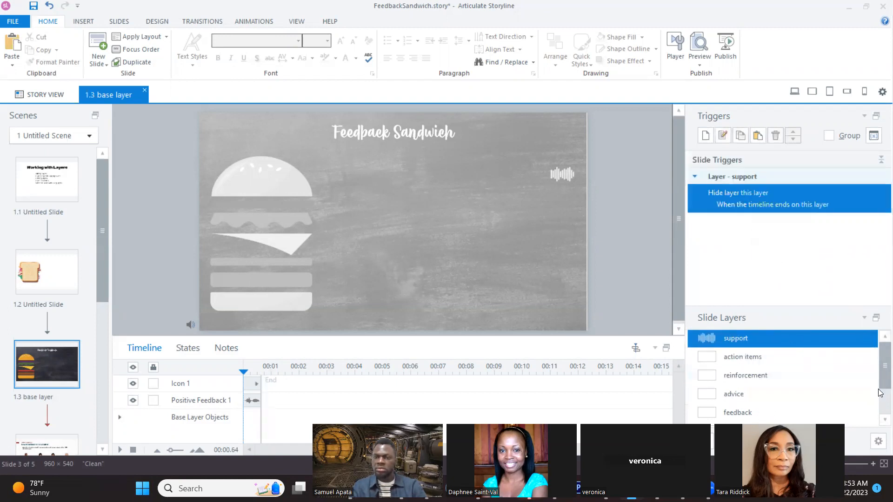
Step: Set the positive feedback layer to present as Dialog in its slide layer properties, comparing it with the Layer option
scroll(808, 374, "down", 2)
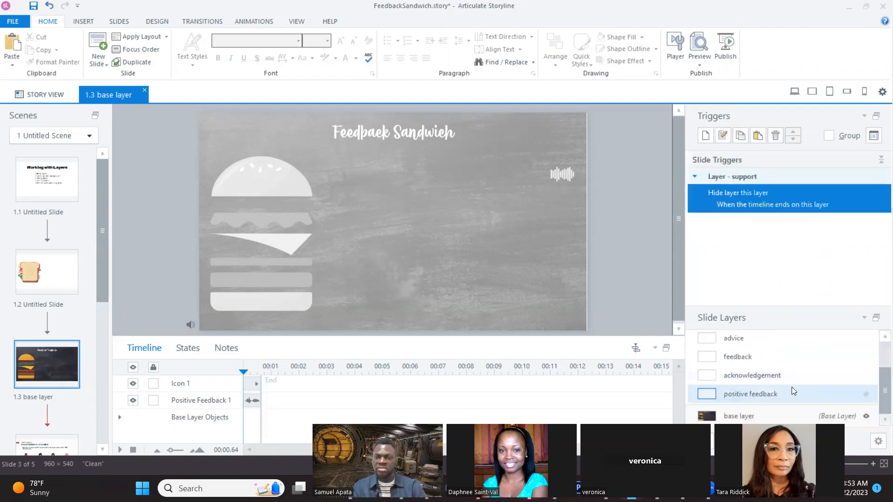
left_click(771, 412)
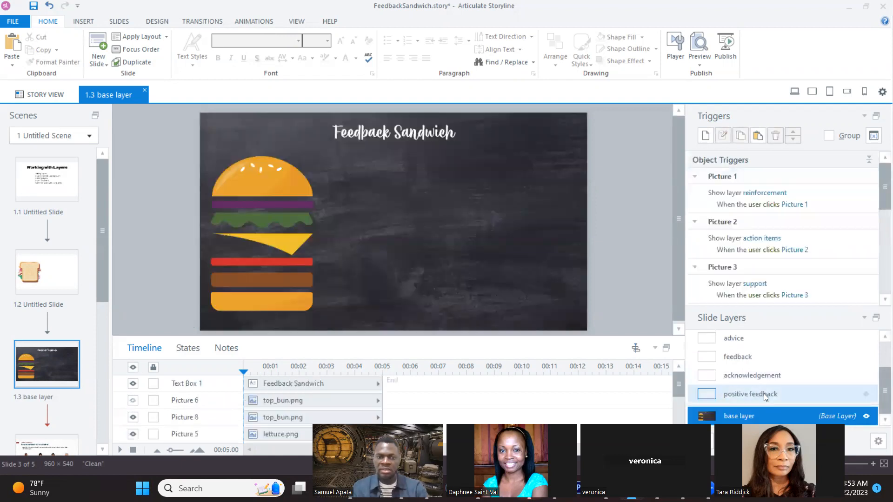
double_click(808, 394)
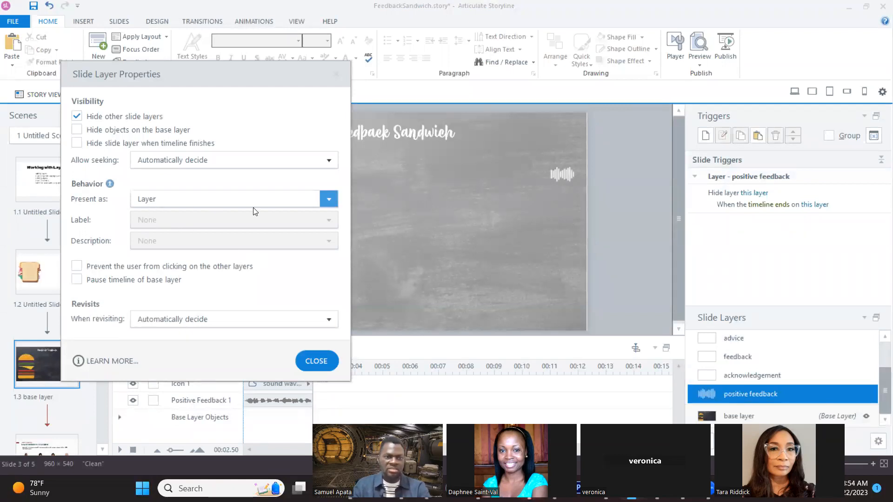
left_click(329, 199)
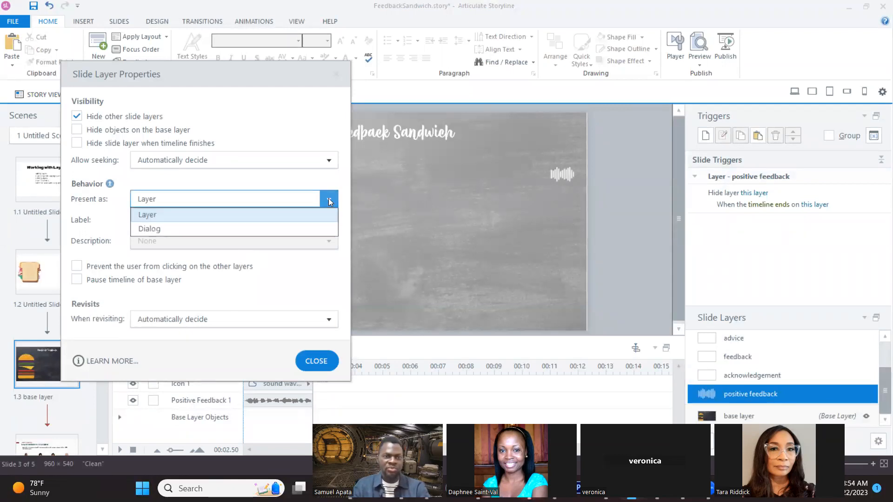
left_click(294, 235)
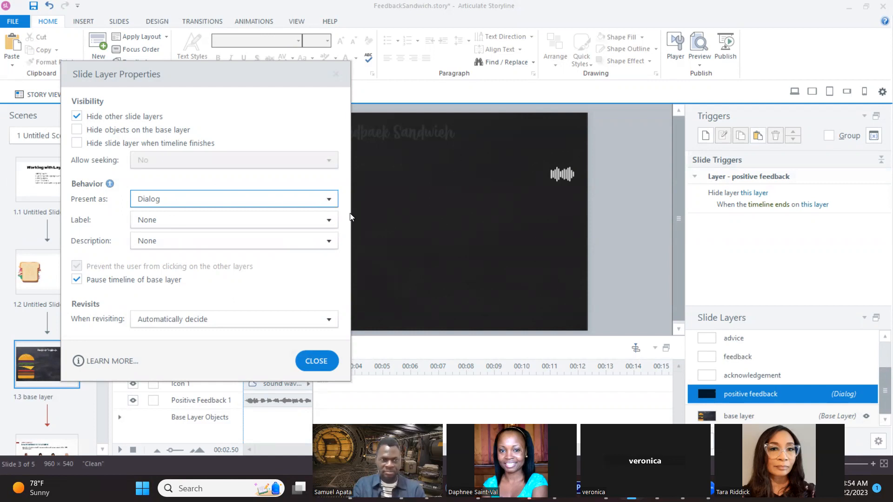
left_click(207, 205)
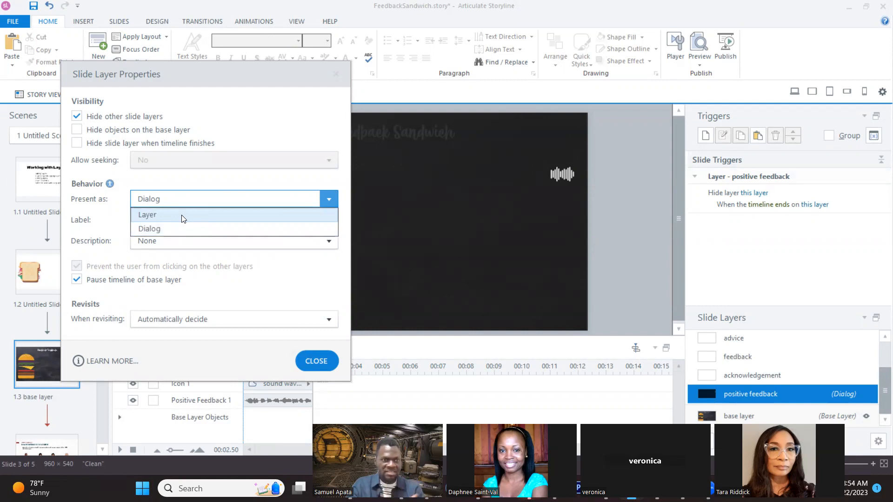
left_click(182, 219)
left_click(209, 200)
left_click(173, 232)
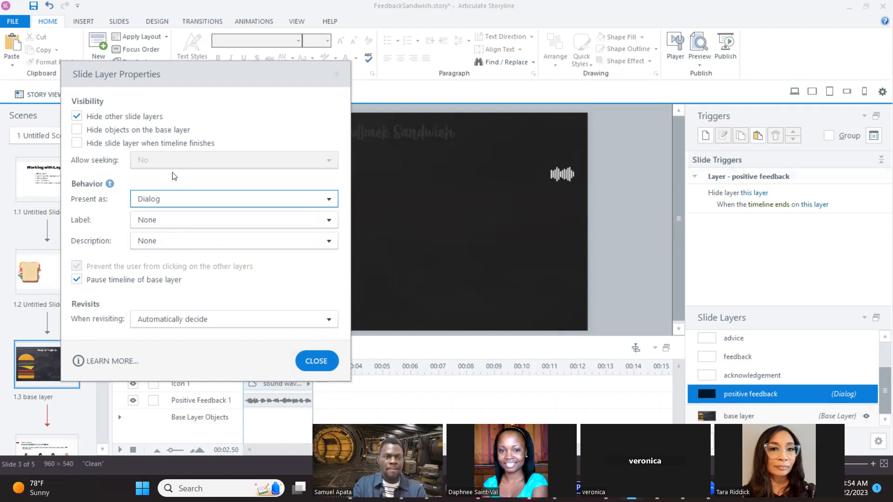
left_click(310, 363)
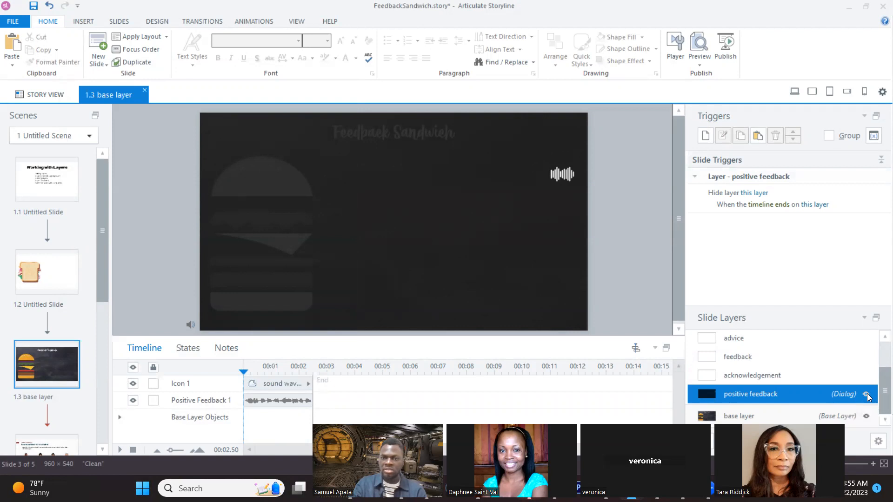
Step: Set the positive feedback layer's presentation back to Layer in its slide layer properties
double_click(795, 394)
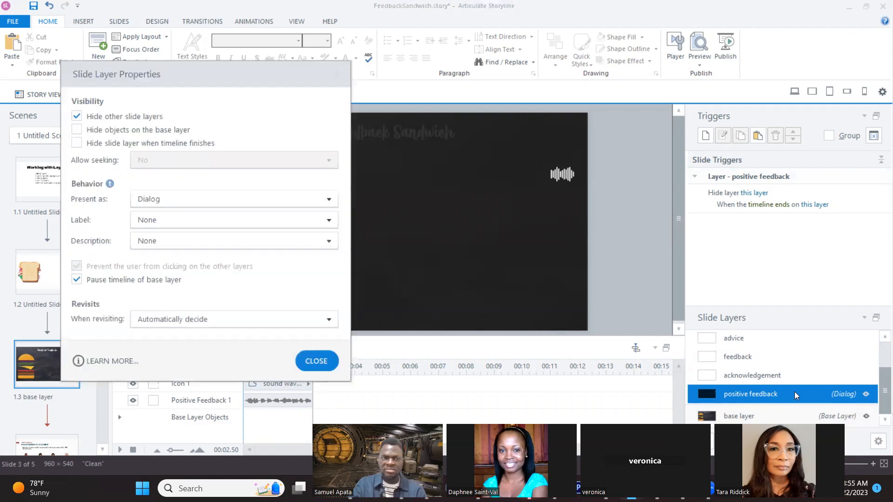
left_click(306, 199)
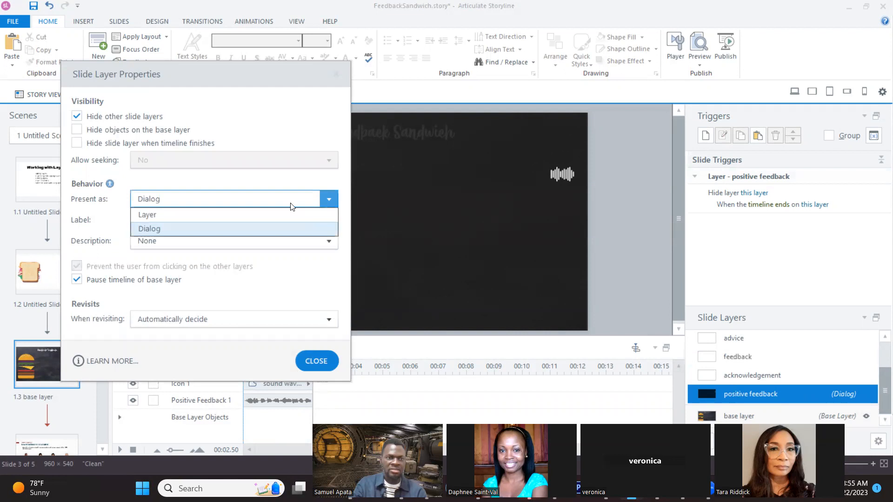
left_click(263, 213)
left_click(317, 361)
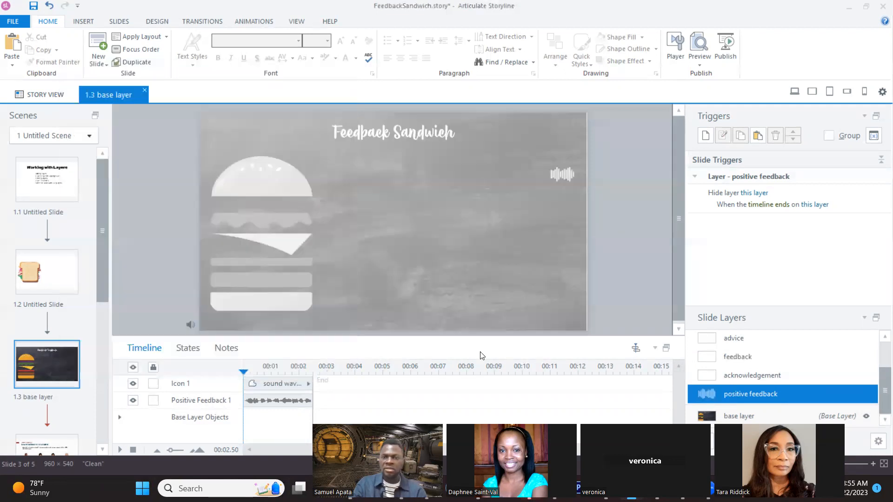
Step: Hide the base layer and show positive feedback while acknowledgement is selected, and restore both layers' original visibility
left_click(867, 417)
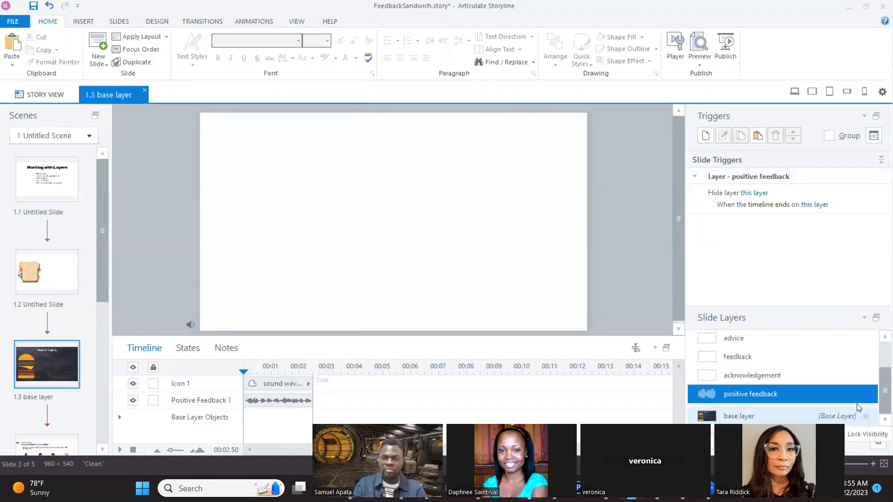
left_click(828, 378)
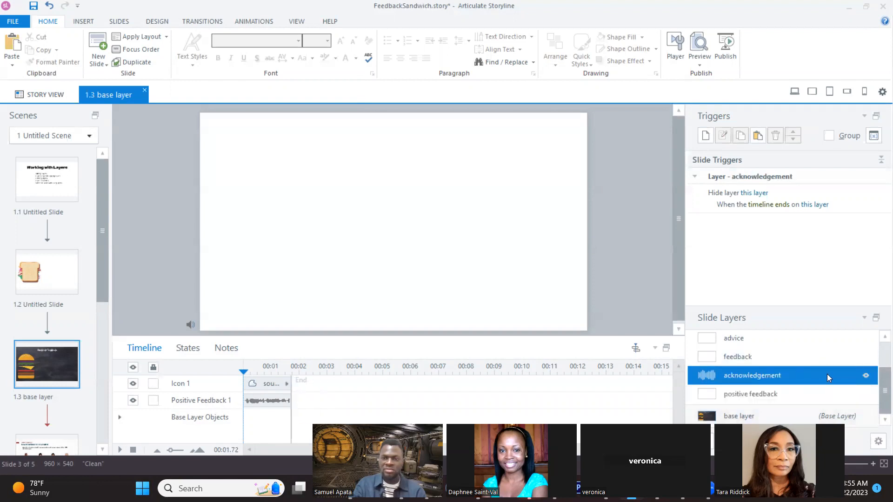
left_click(866, 395)
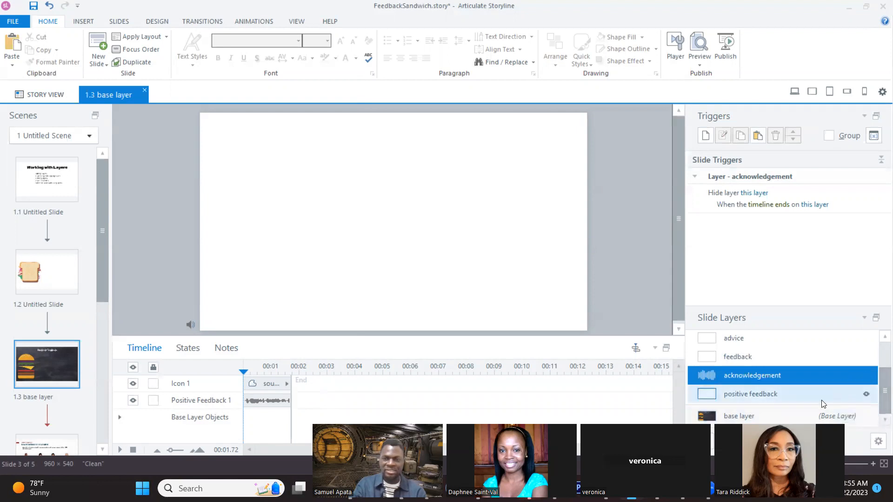
left_click(866, 416)
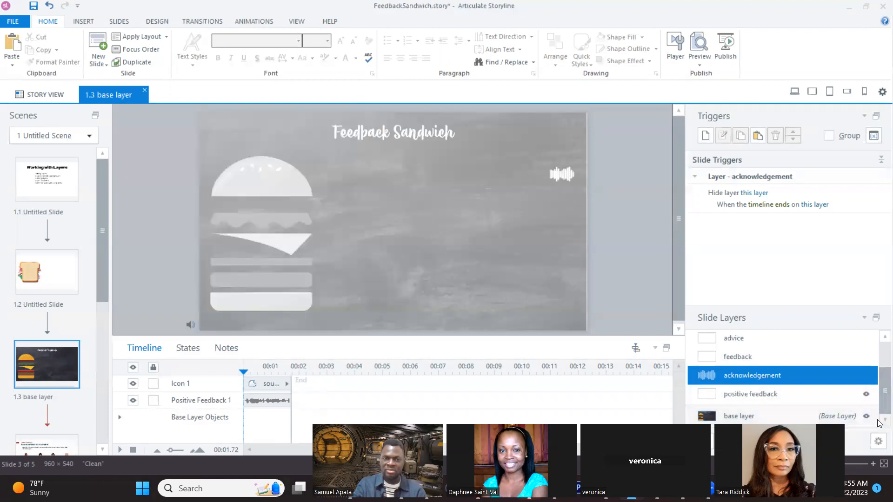
left_click(867, 395)
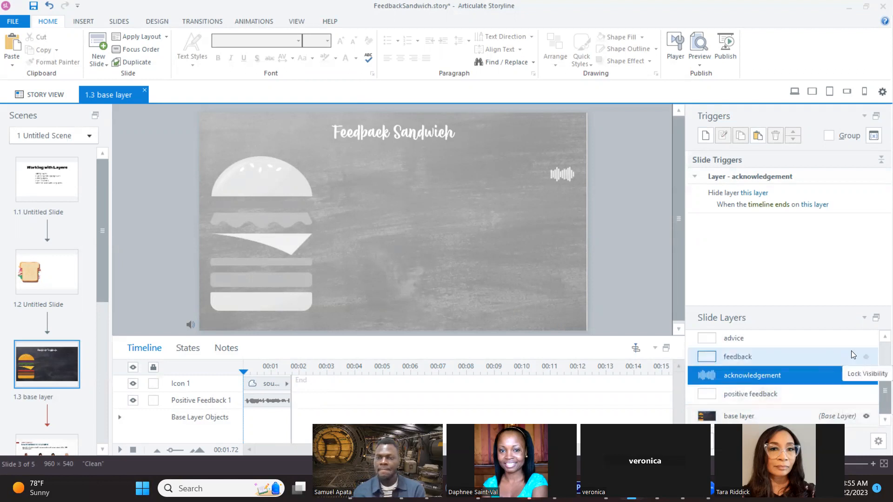
Step: Undock the Slide Layers list, enlarge it to show every layer, and dock it again
scroll(822, 368, "up", 1)
scroll(822, 365, "down", 1)
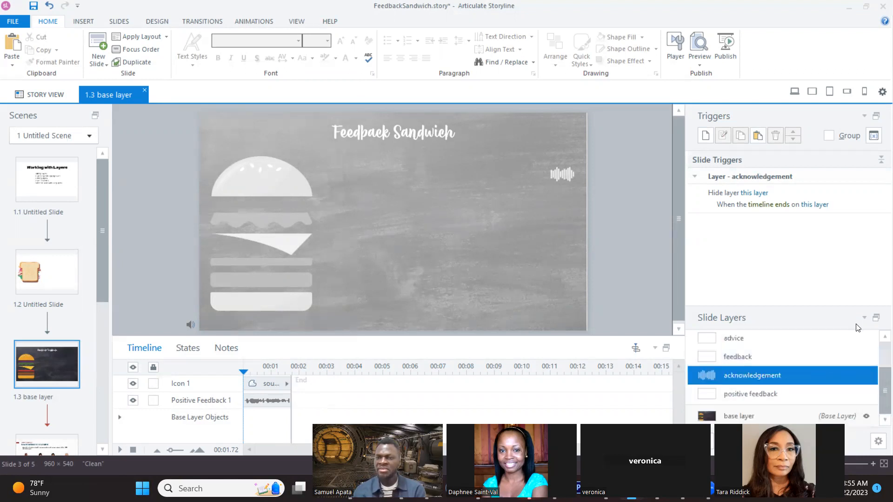
left_click(876, 319)
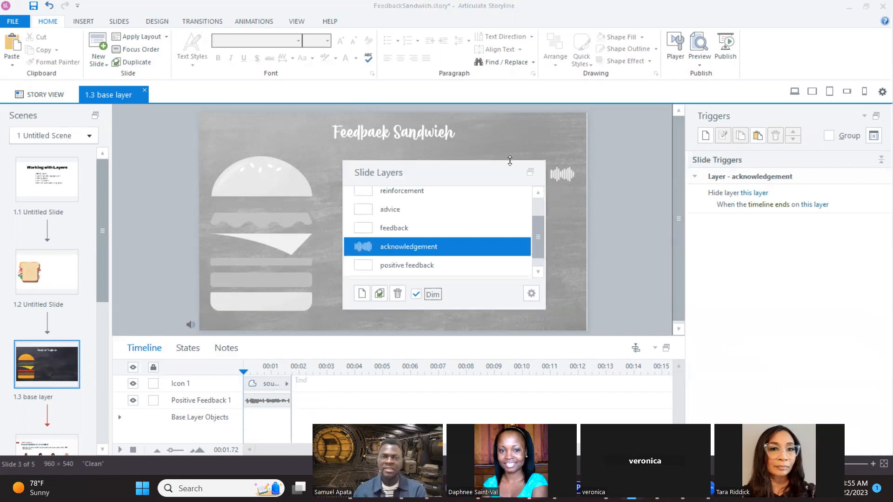
left_click_drag(511, 161, 512, 79)
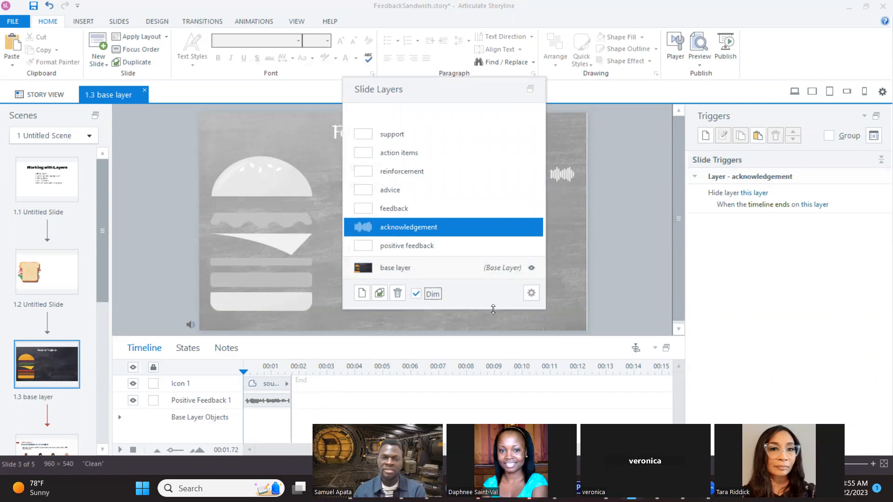
left_click_drag(493, 310, 492, 442)
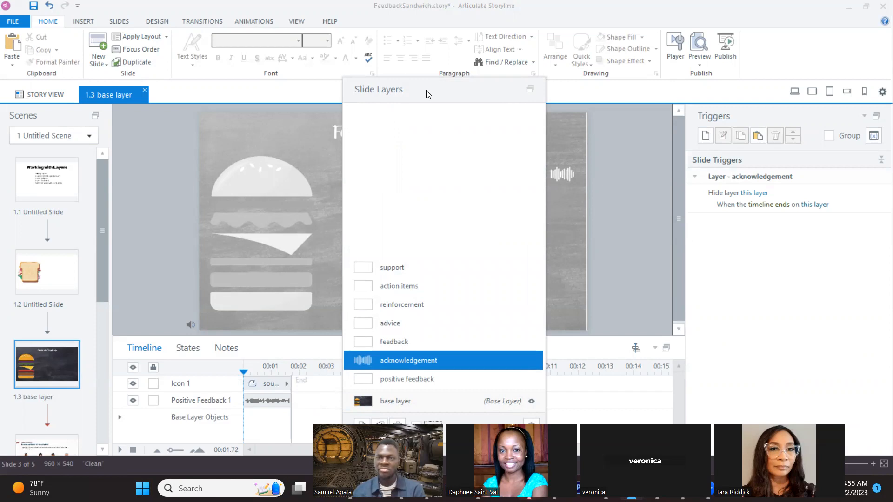
left_click_drag(428, 94, 723, 182)
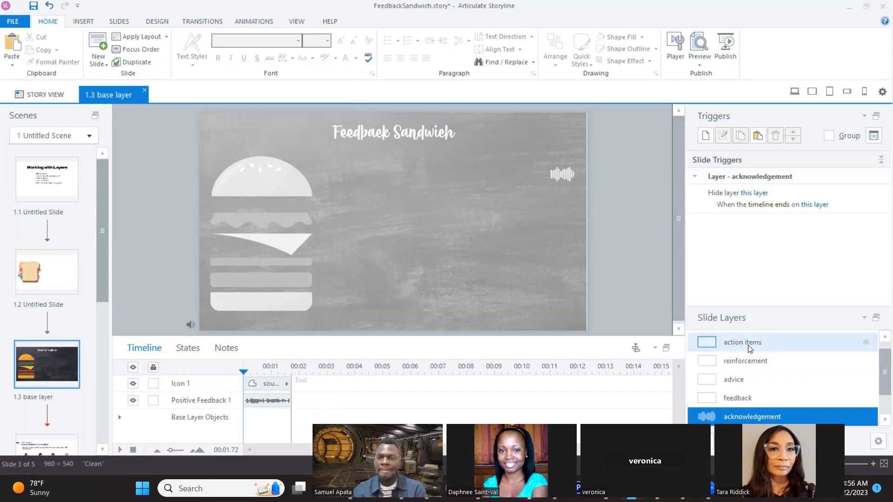
scroll(749, 349, "up", 1)
scroll(756, 395, "down", 3)
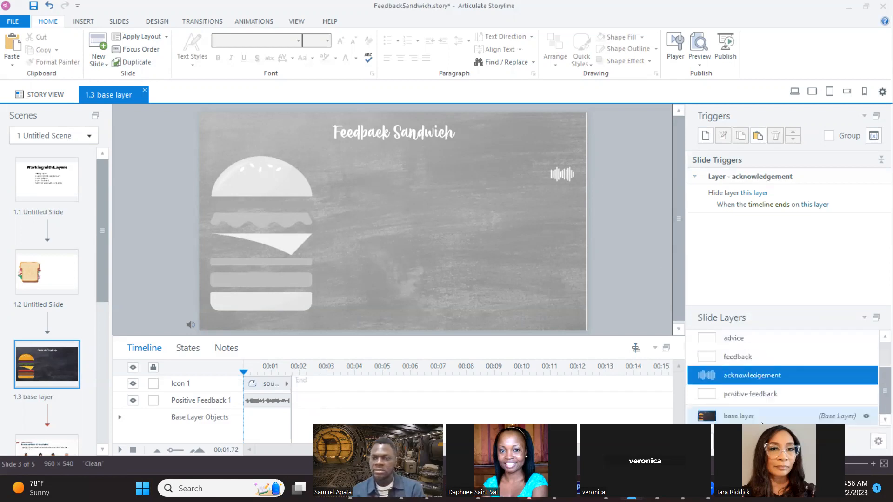
Step: Add a Hover state to the top bun picture on the base layer
left_click(763, 392)
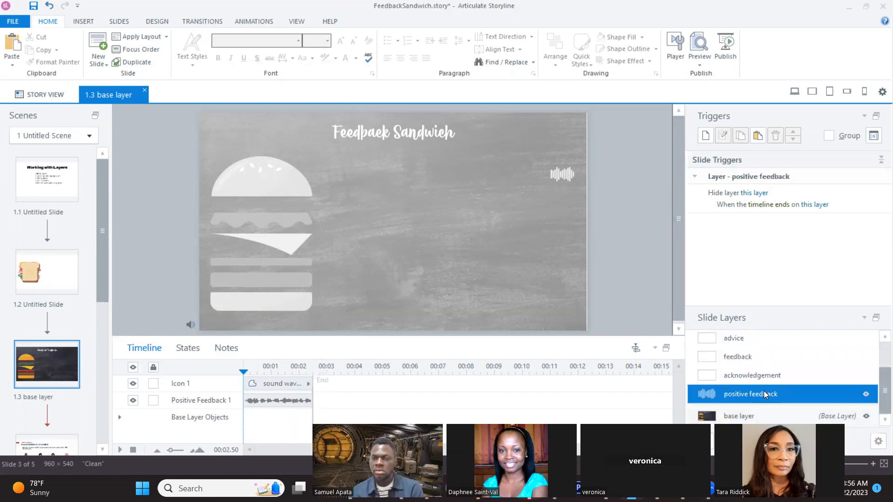
left_click(754, 414)
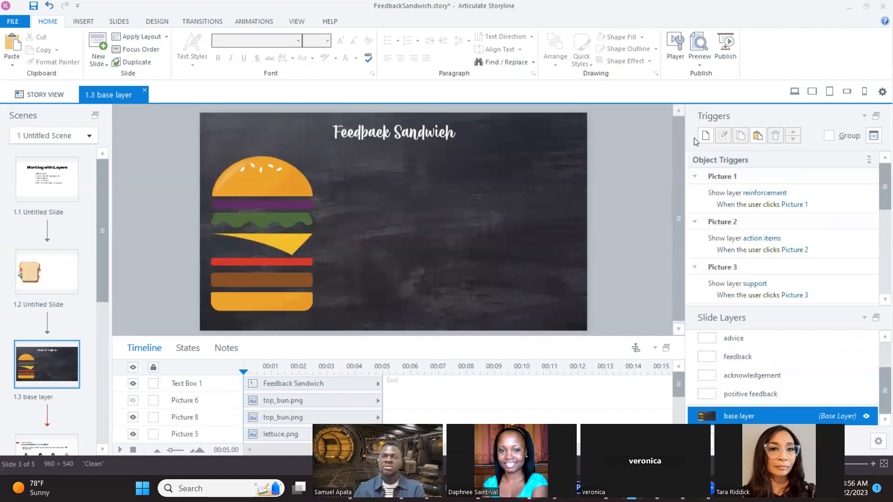
left_click(261, 169)
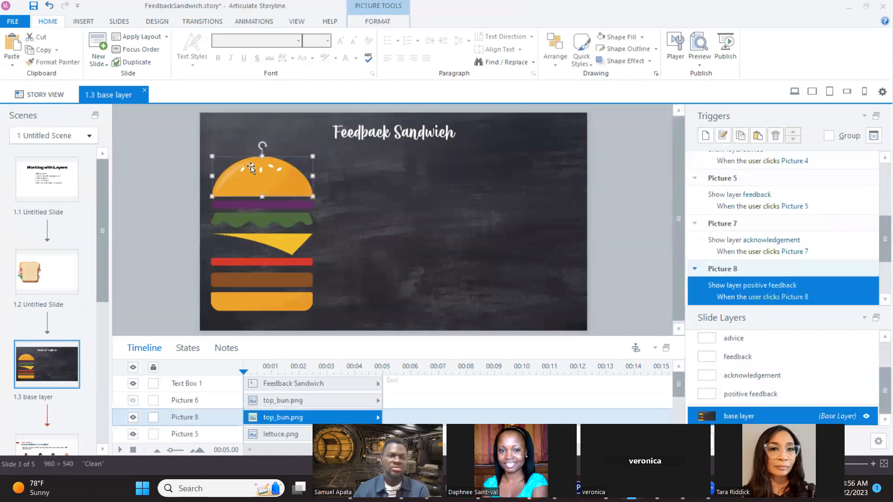
left_click(189, 349)
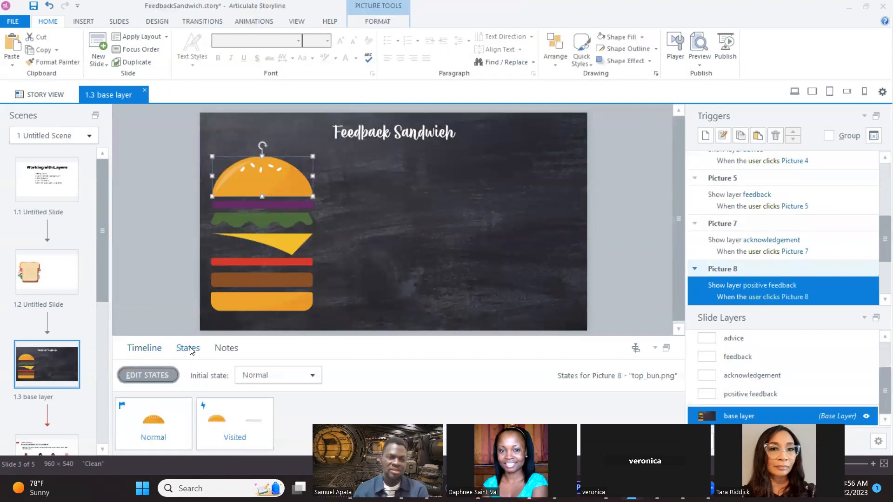
left_click(163, 376)
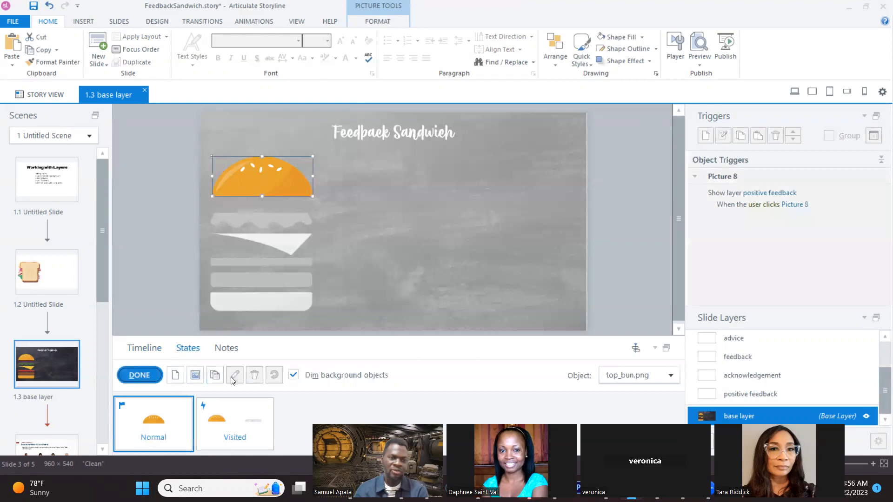
left_click(182, 379)
left_click(520, 234)
left_click(456, 263)
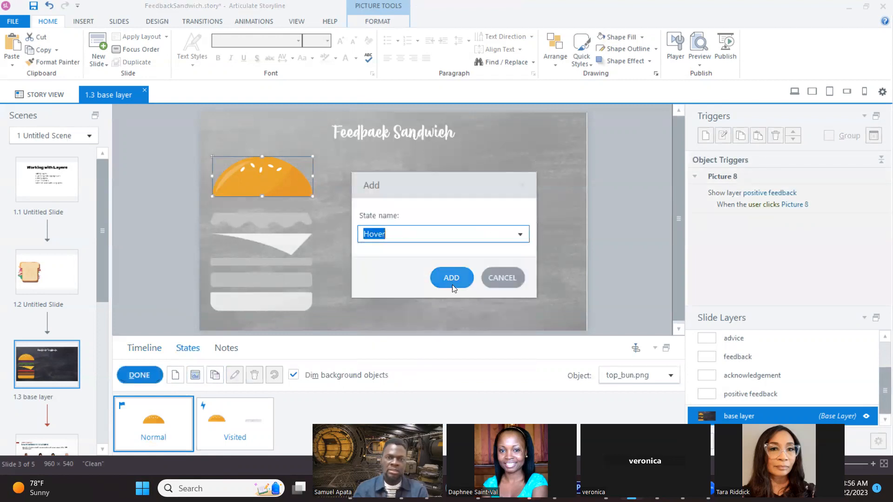
left_click(453, 280)
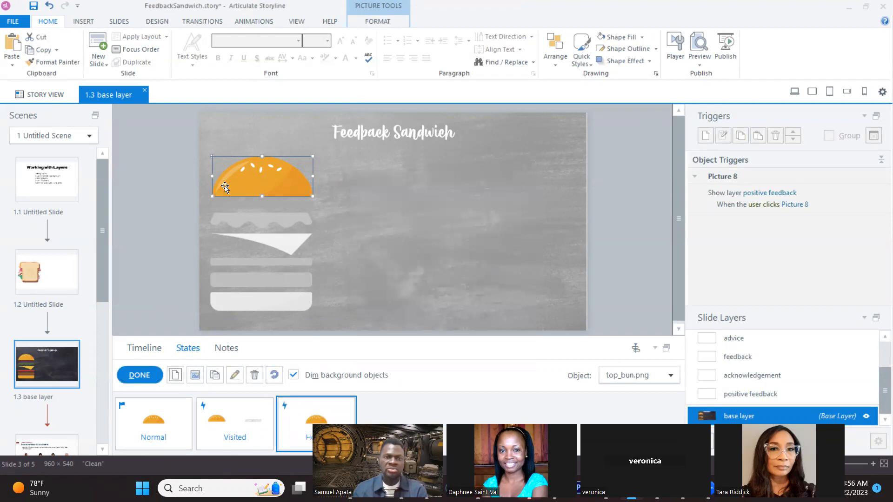